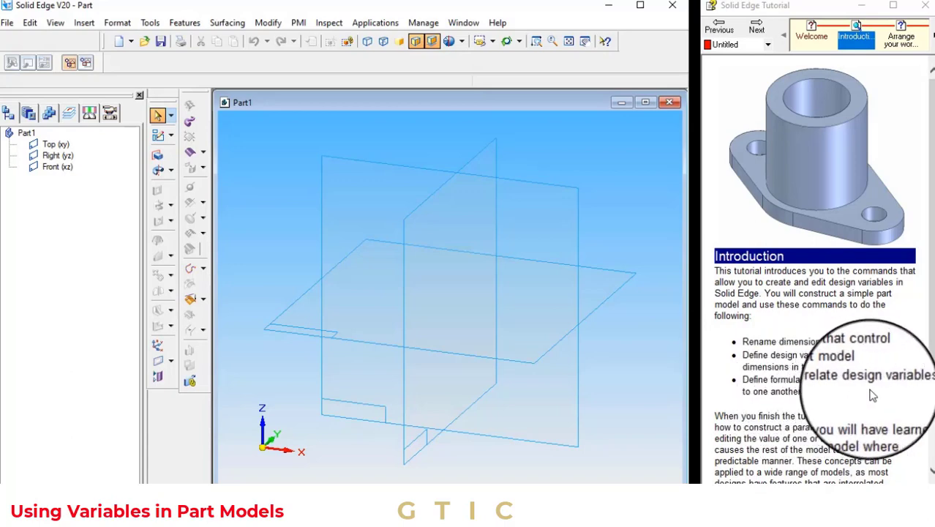
Start a Protrusion with a sketch coincident with the Front (xz) reference plane
left_click(756, 31)
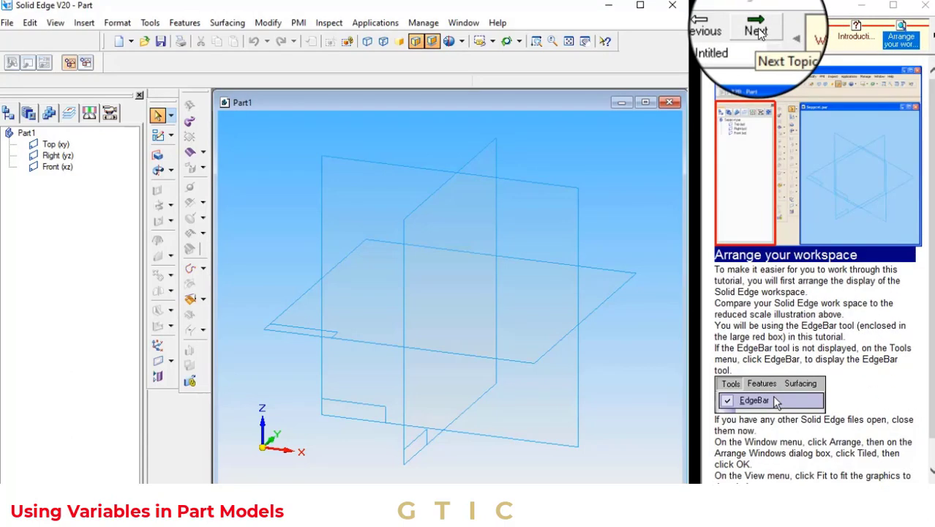
left_click(158, 154)
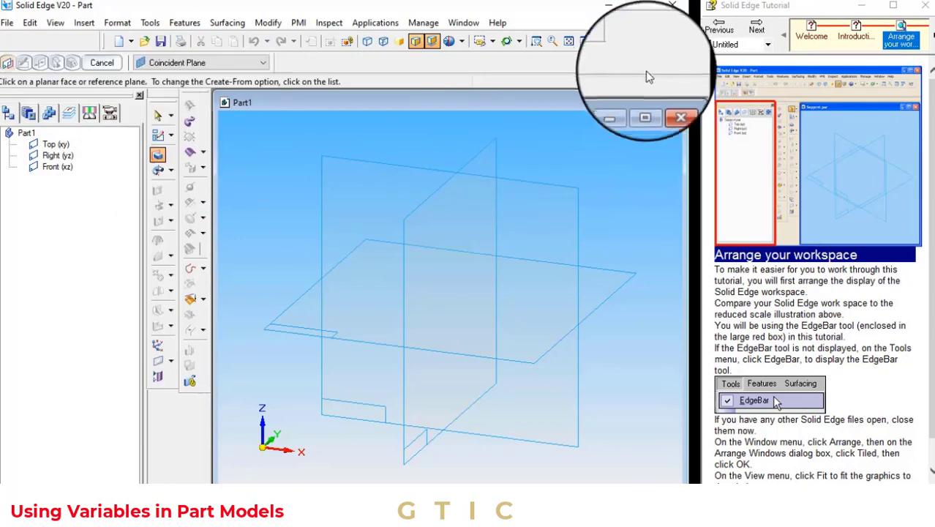
left_click(753, 32)
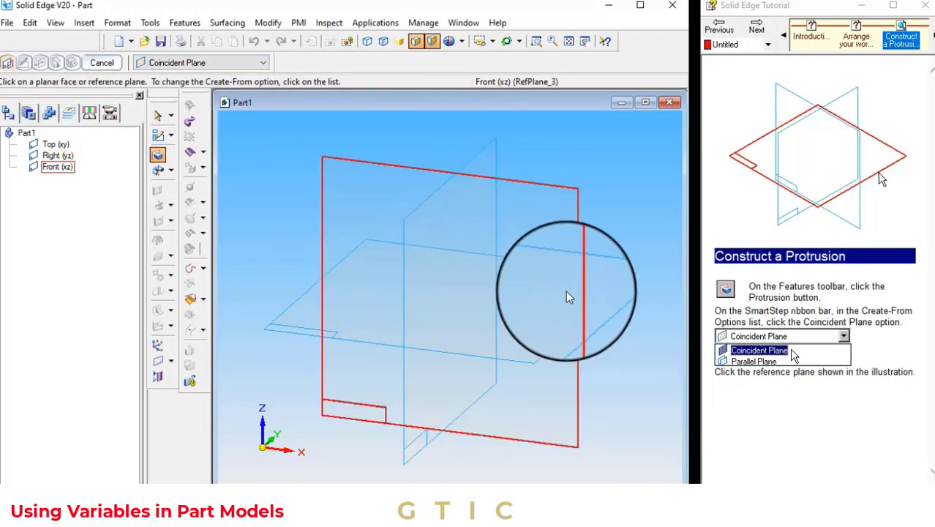
left_click(585, 299)
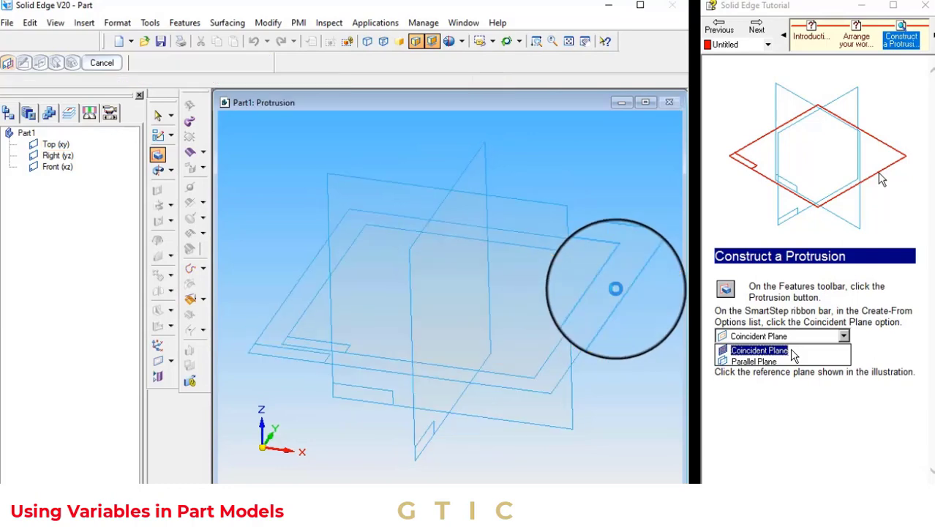
Review the IntelliSketch auto-dimension and relationship settings, then close the dialog
left_click(757, 33)
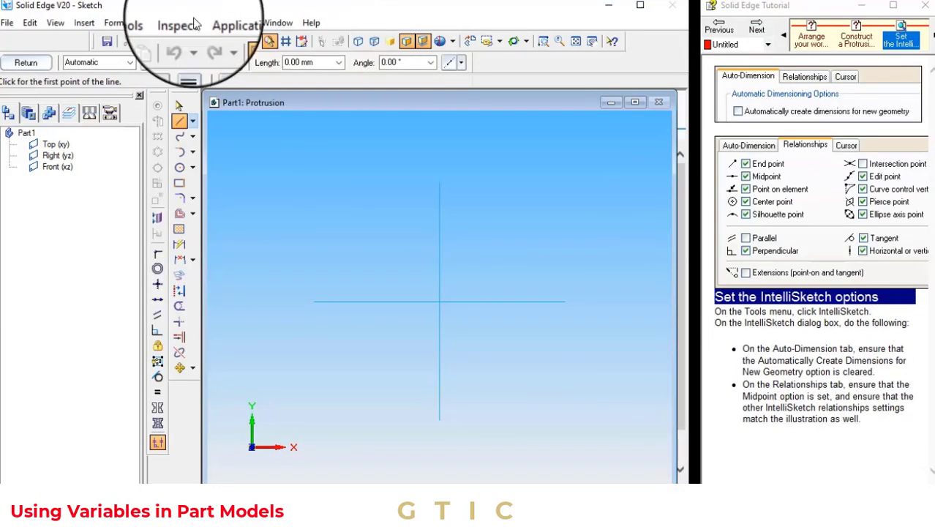
left_click(150, 23)
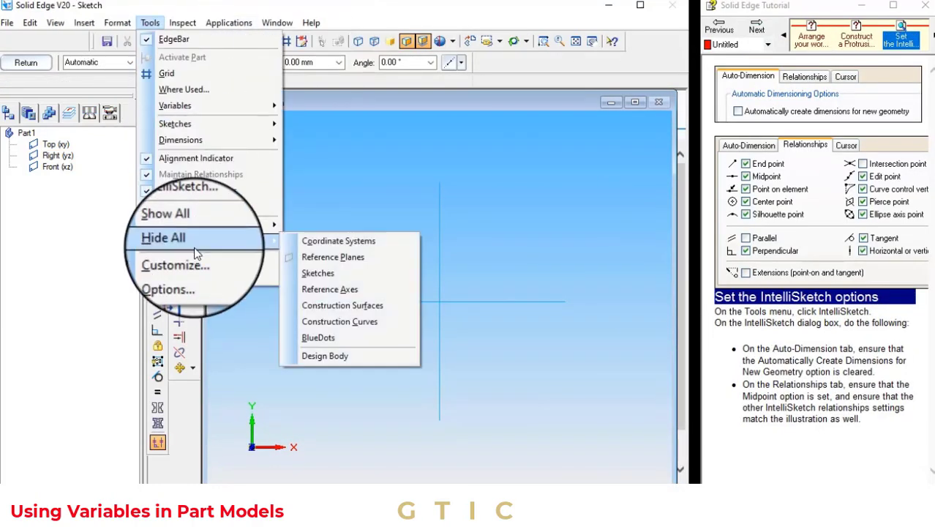
left_click(186, 211)
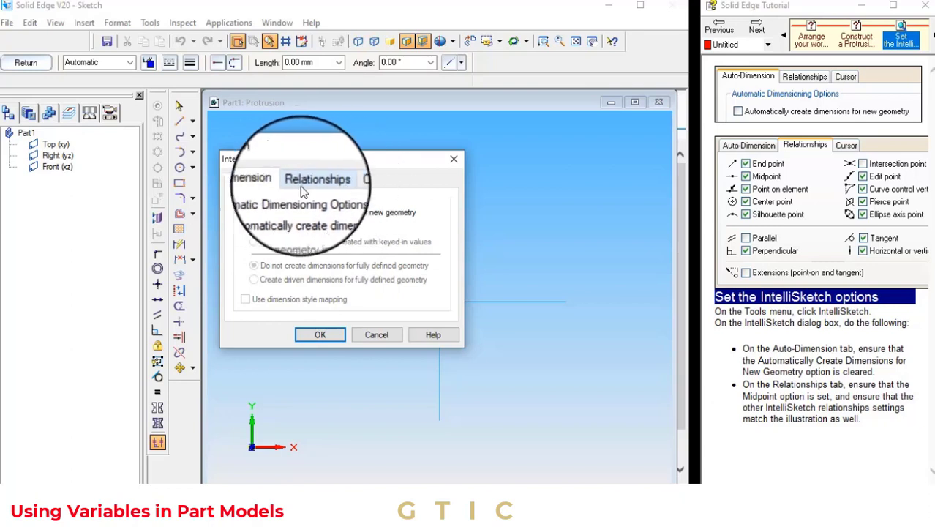
left_click(350, 180)
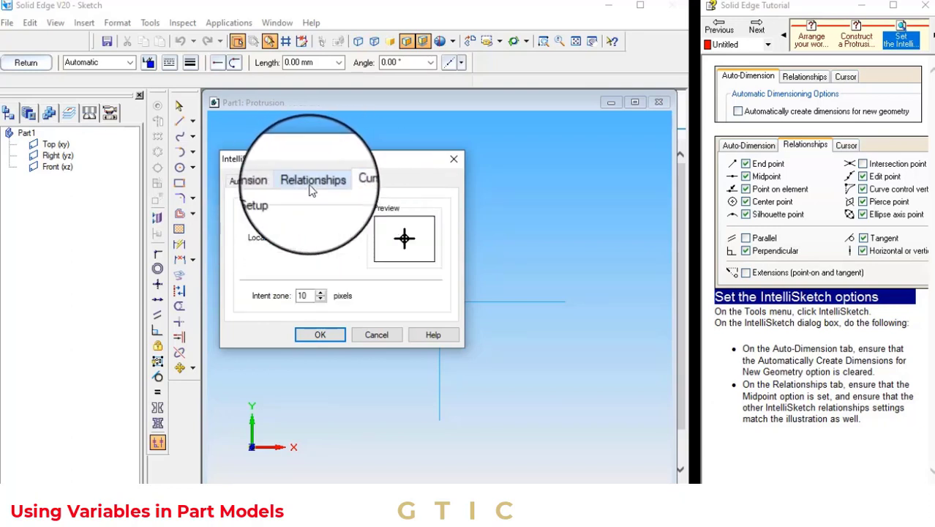
left_click(310, 188)
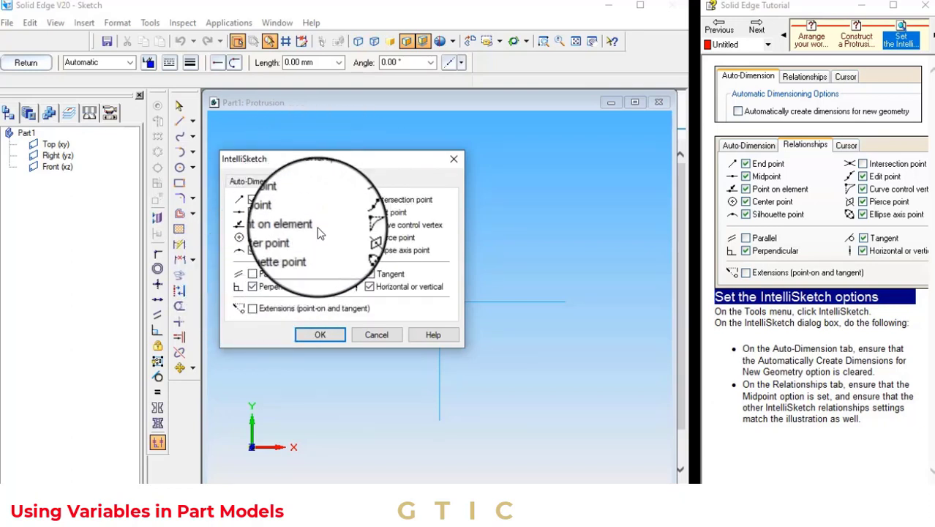
left_click(320, 335)
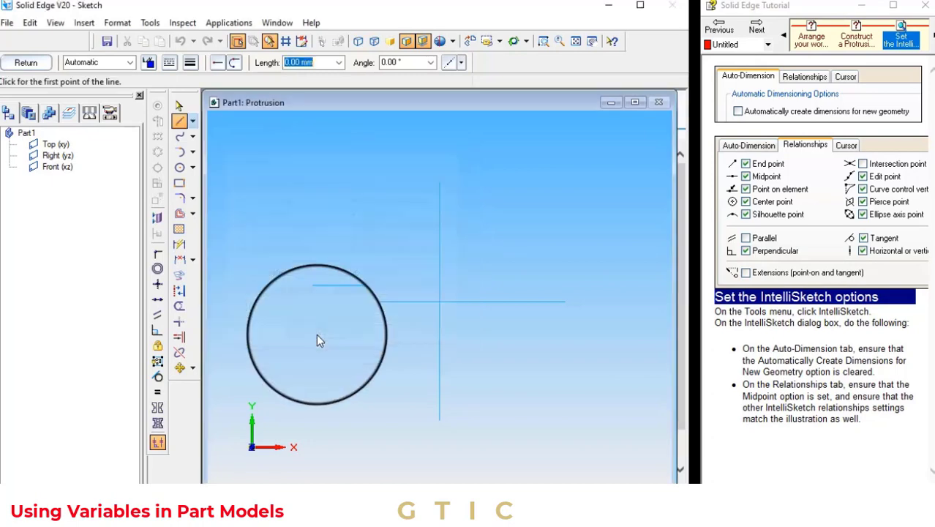
Draw a 100 mm diameter circle centered where the reference planes intersect
left_click(756, 26)
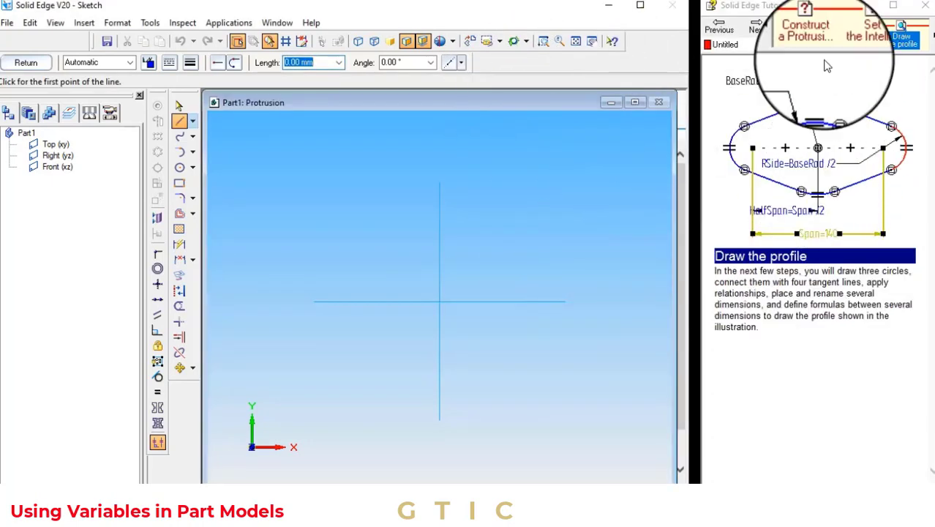
left_click(757, 31)
left_click(179, 167)
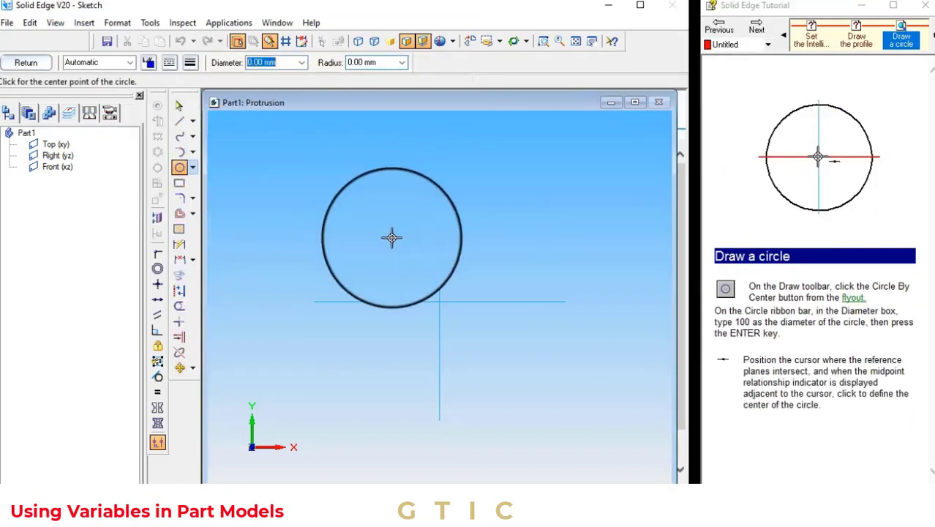
left_click(439, 301)
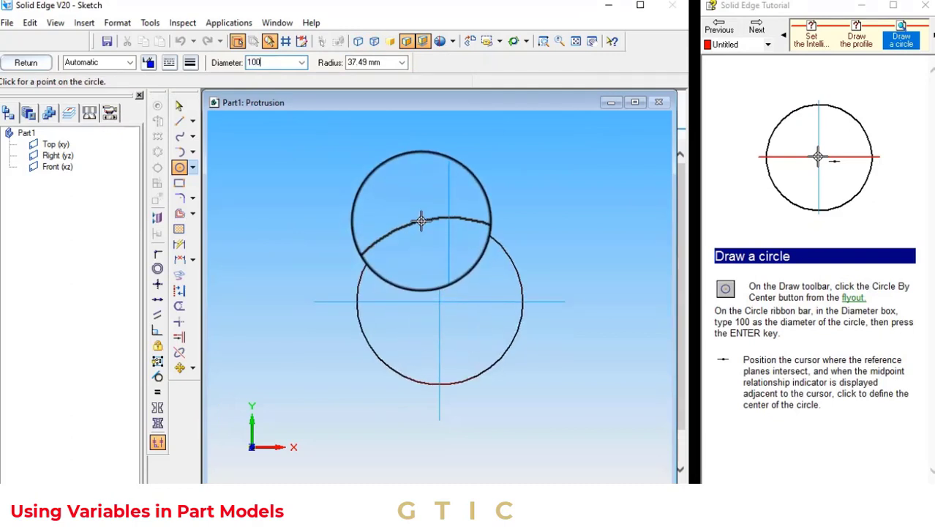
Hide all reference planes in the sketch
left_click(756, 29)
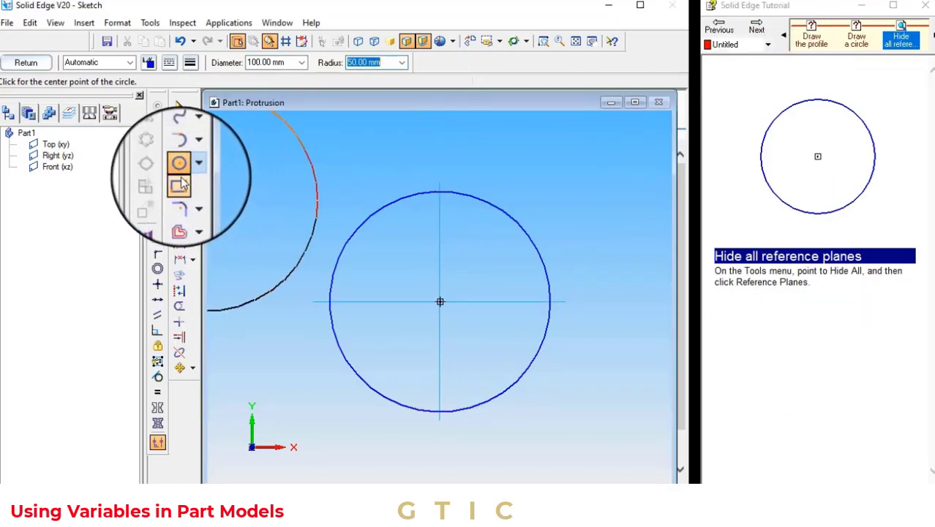
left_click(151, 23)
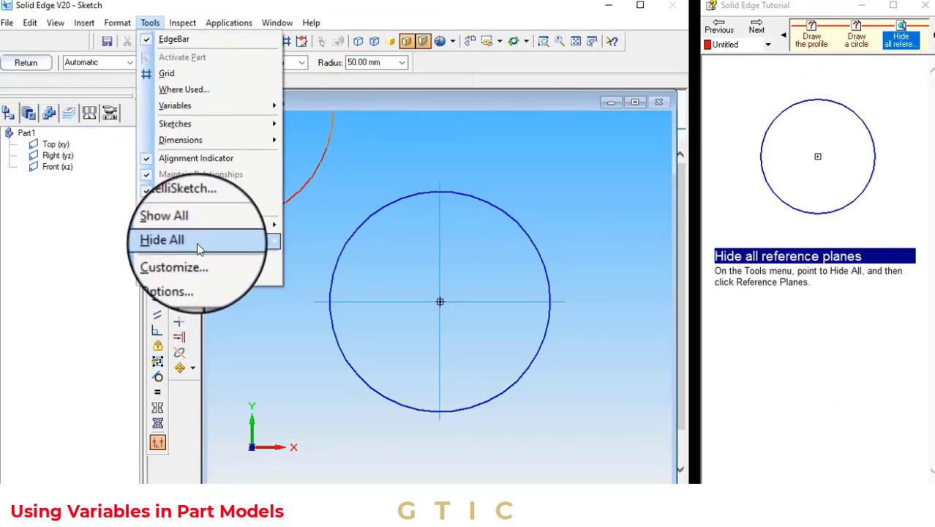
mouse_move(198, 242)
left_click(322, 257)
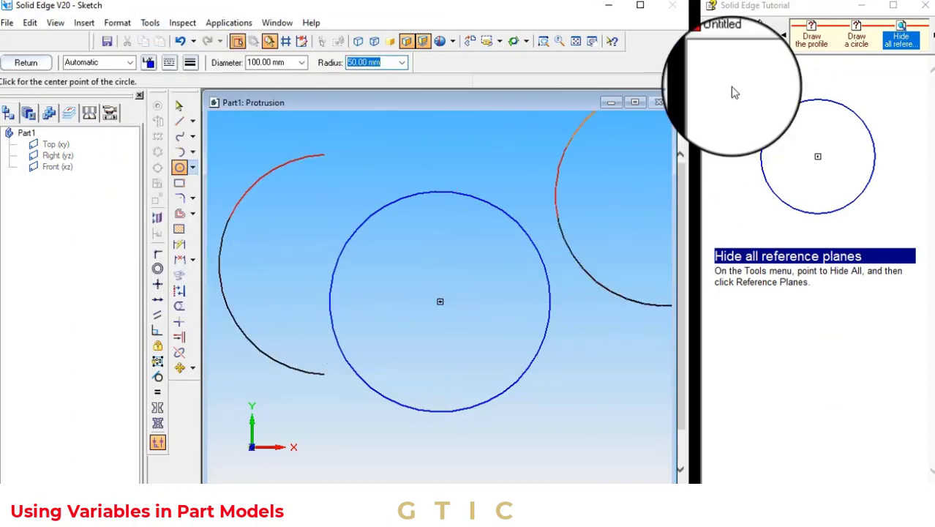
left_click(760, 31)
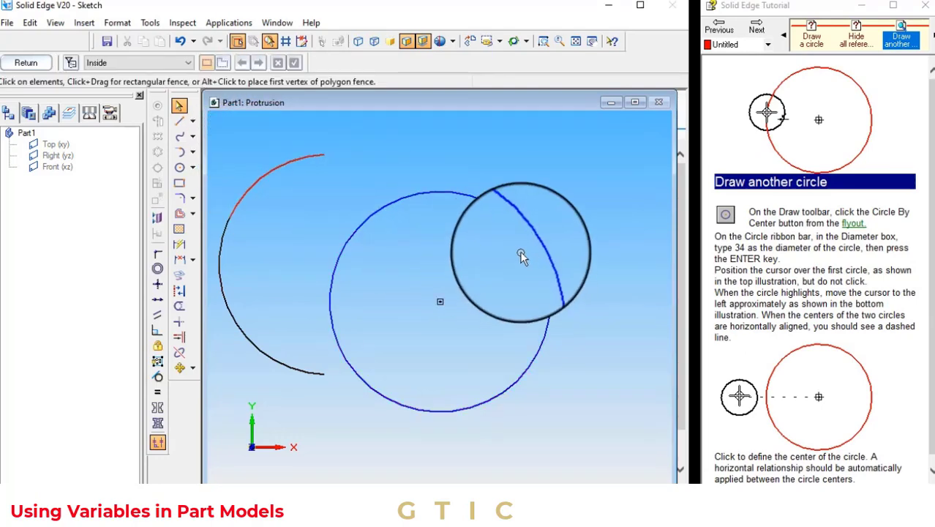
left_click(180, 42)
left_click(208, 43)
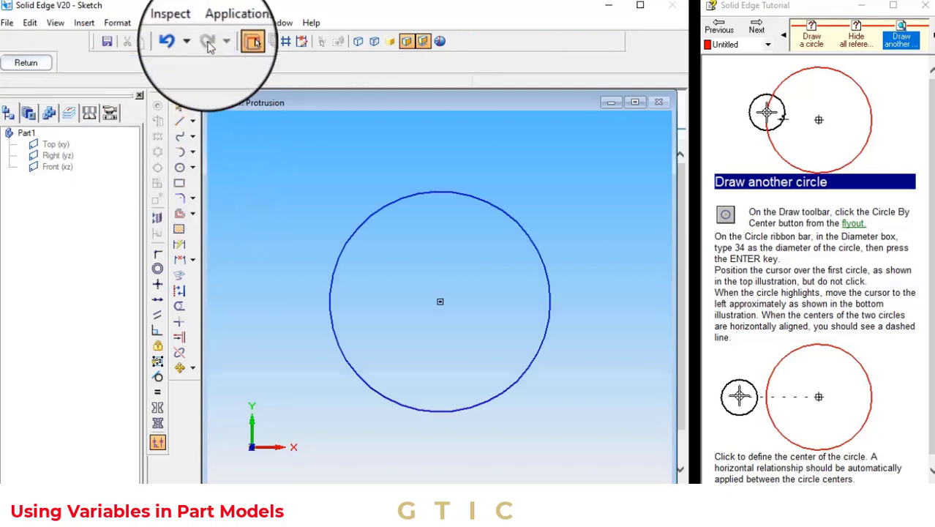
Try to place a 34 mm circle beside the large circle, and undo it
left_click(179, 167)
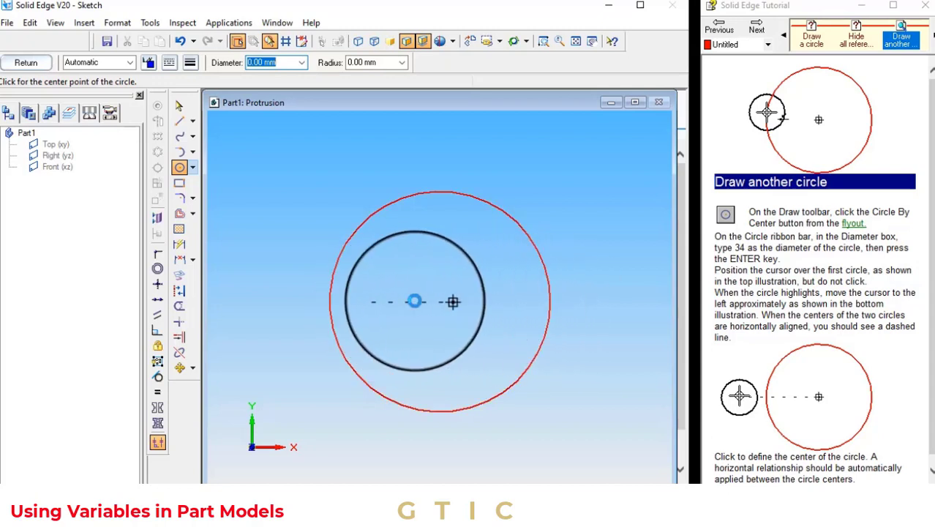
left_click(584, 306)
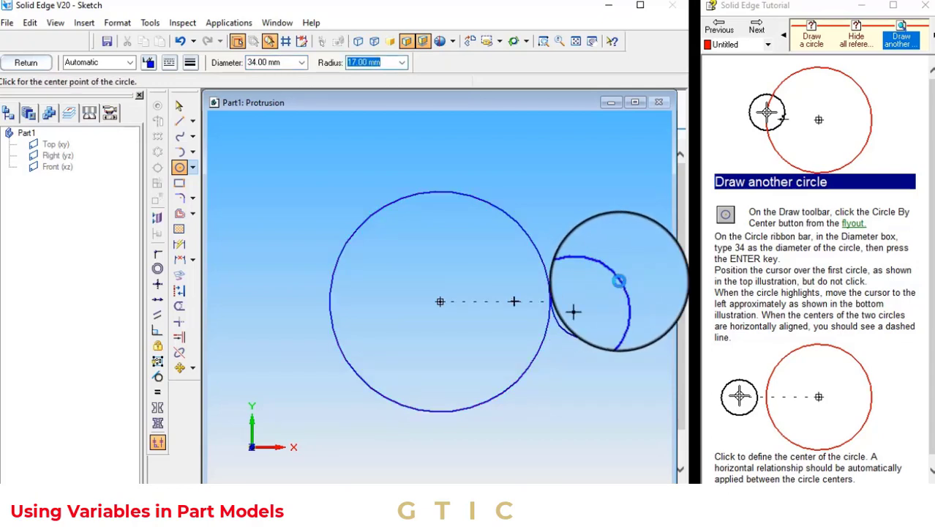
left_click(618, 280)
left_click(180, 41)
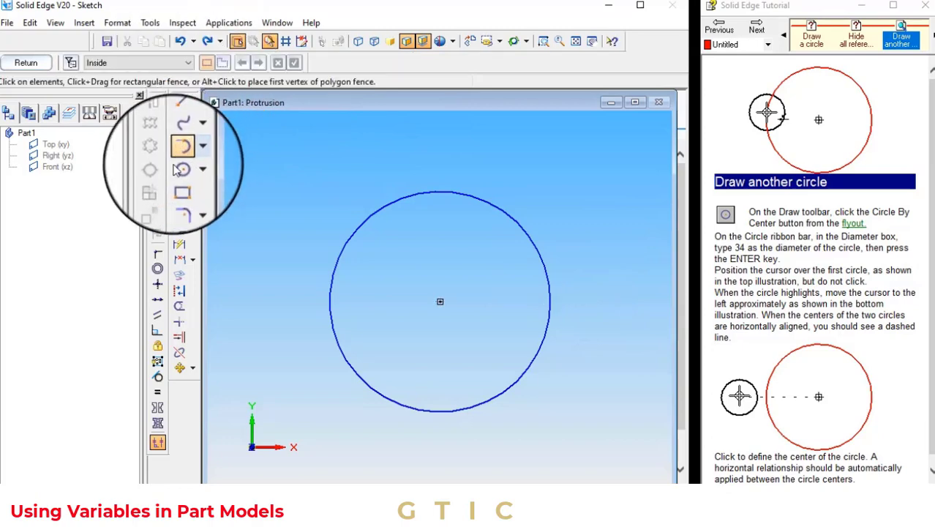
Draw two 34 mm circles on either side of the large circle, horizontally aligned with its center
left_click(179, 168)
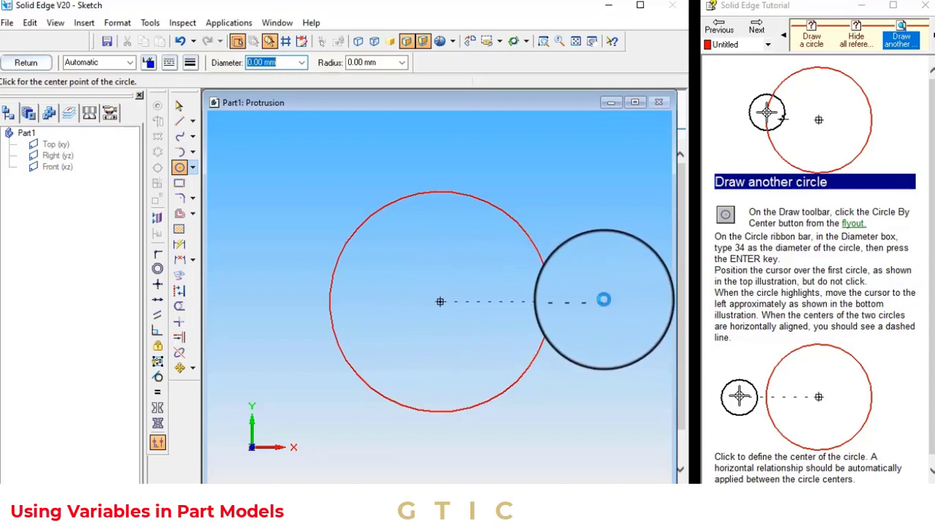
left_click(612, 300)
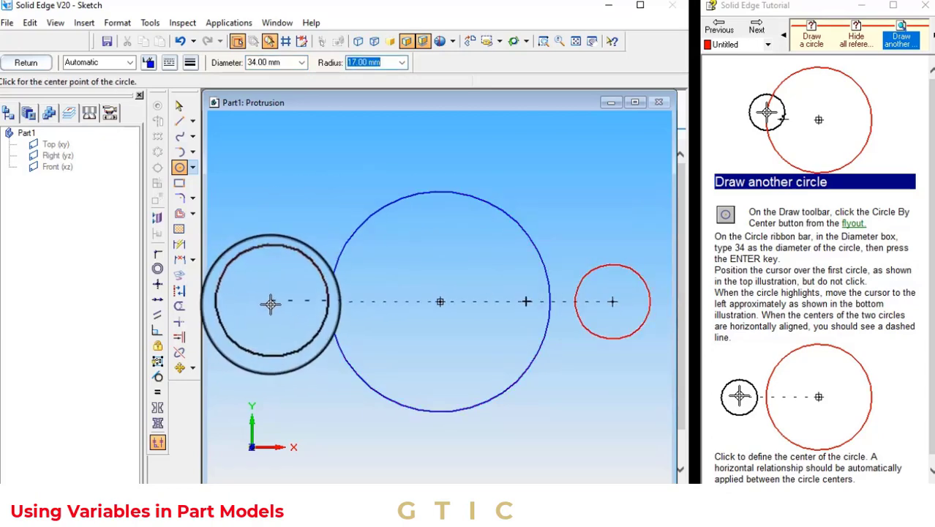
left_click(264, 301)
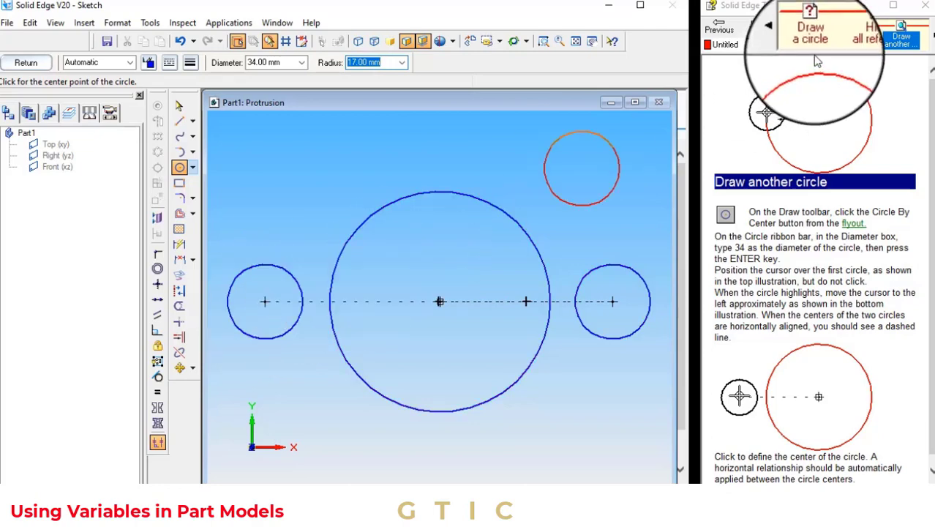
key("Escape")
left_click(765, 32)
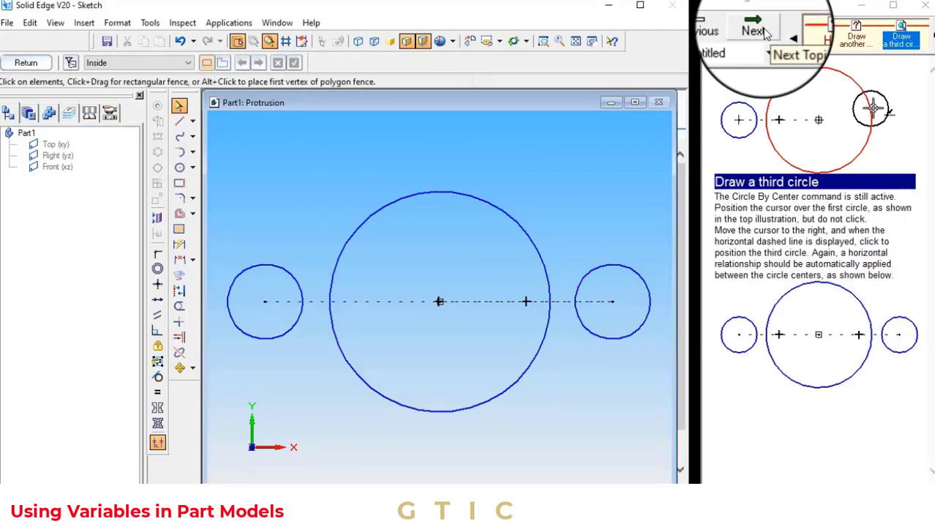
left_click(609, 301)
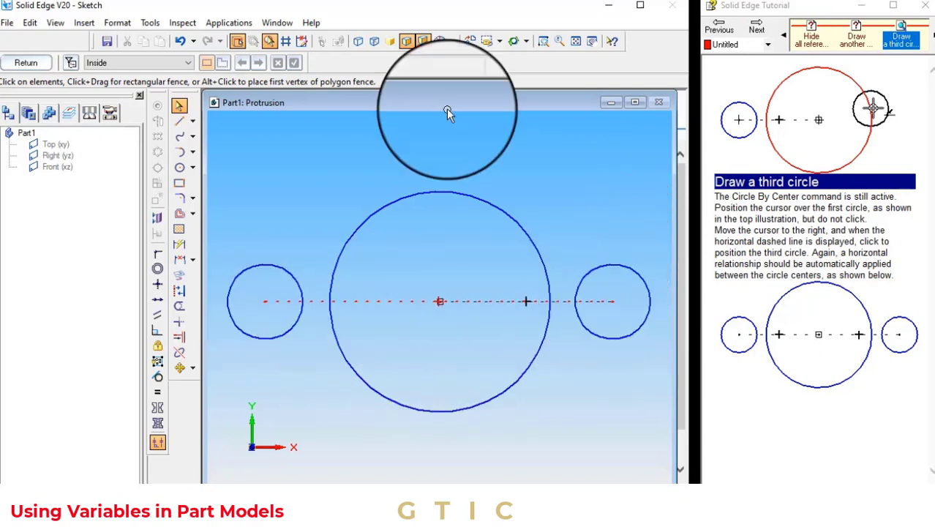
left_click(755, 29)
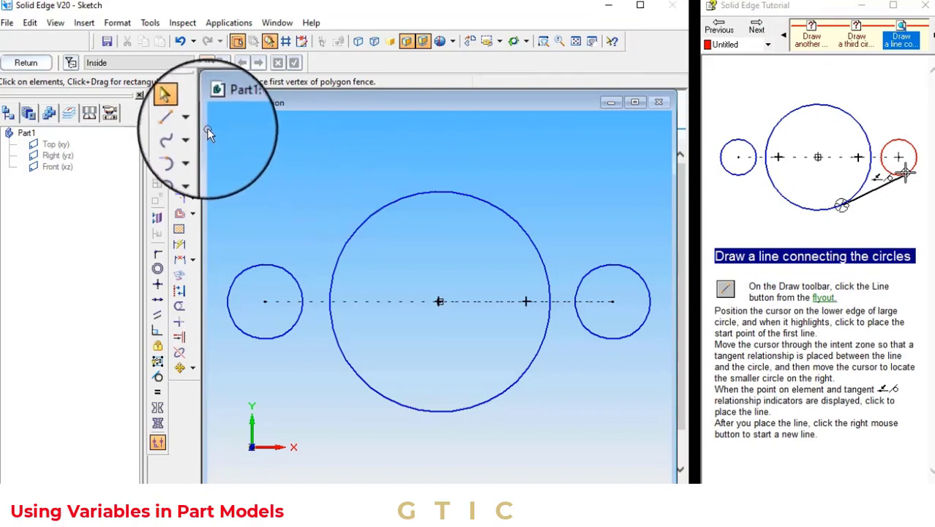
Draw a line tangent from the lower edge of the large circle to the right small circle
left_click(179, 122)
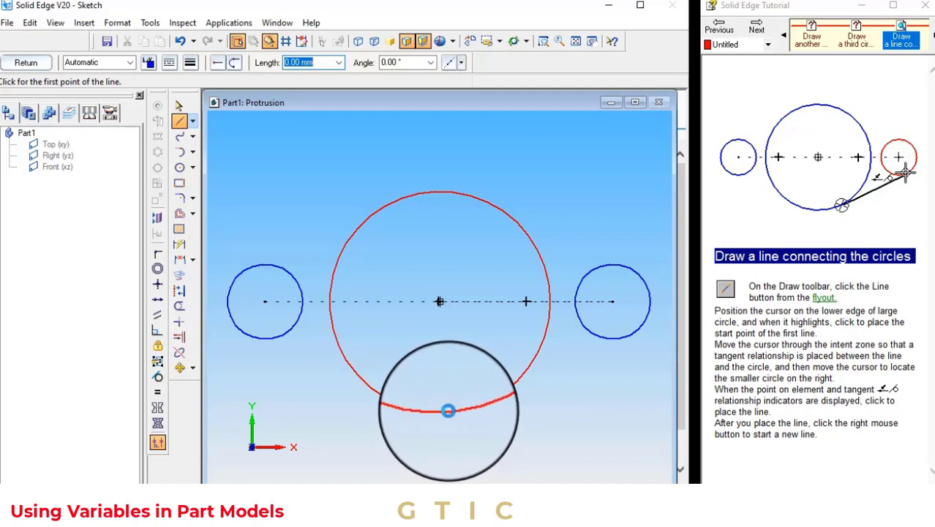
left_click(445, 411)
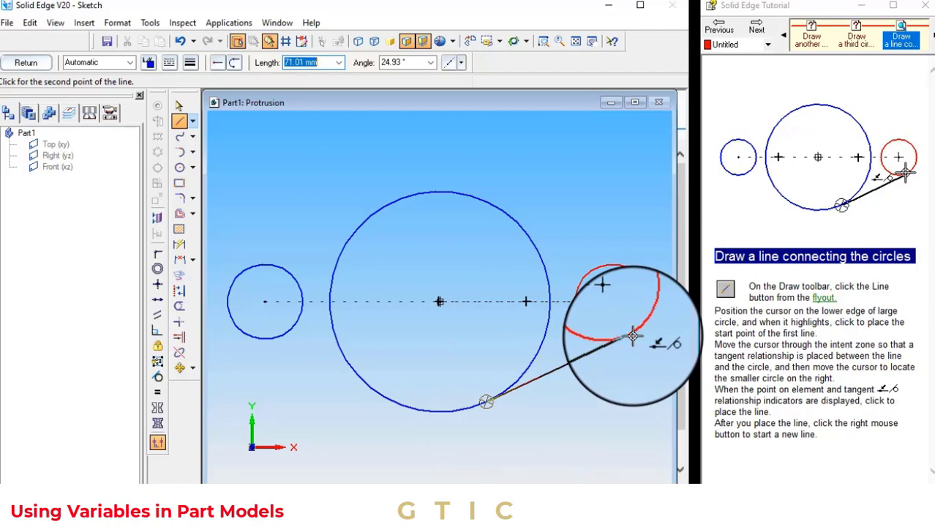
key("Escape")
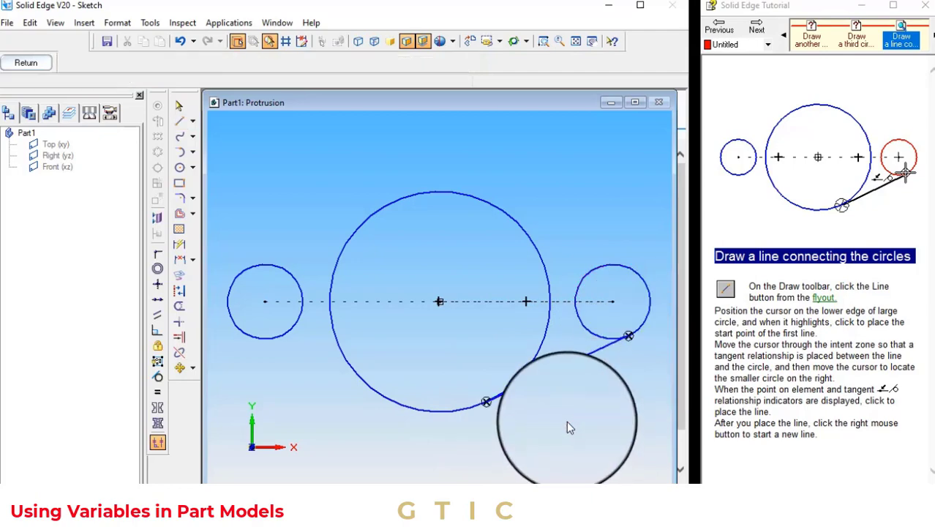
Draw lower and upper tangent lines connecting the large circle to the left small circle
left_click(178, 119)
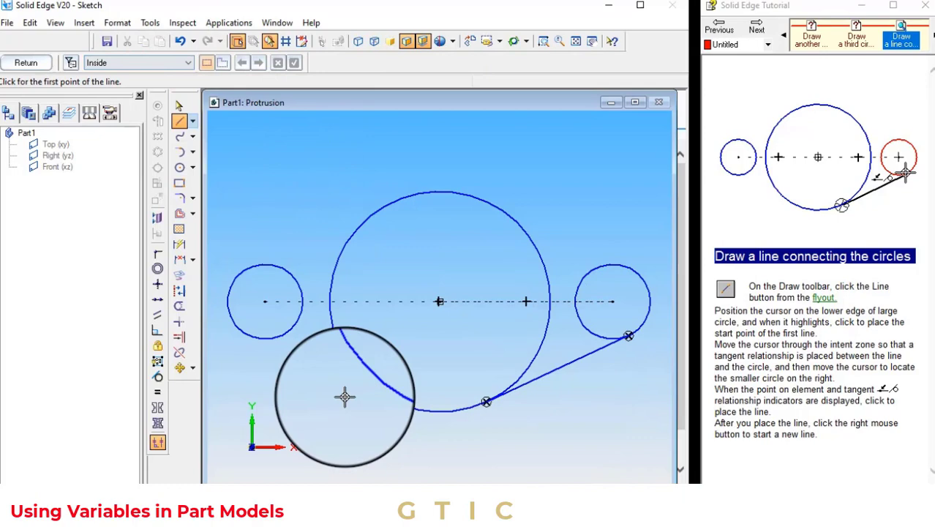
left_click(408, 407)
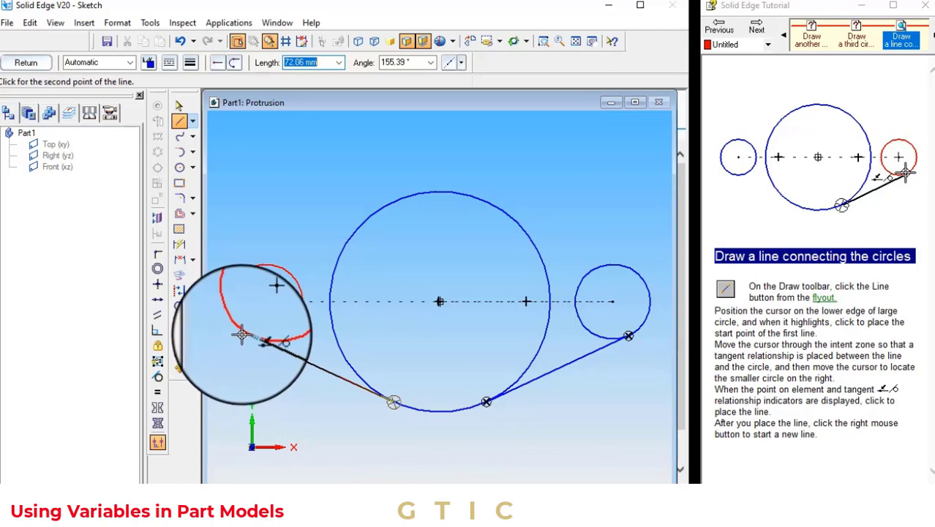
left_click(247, 335)
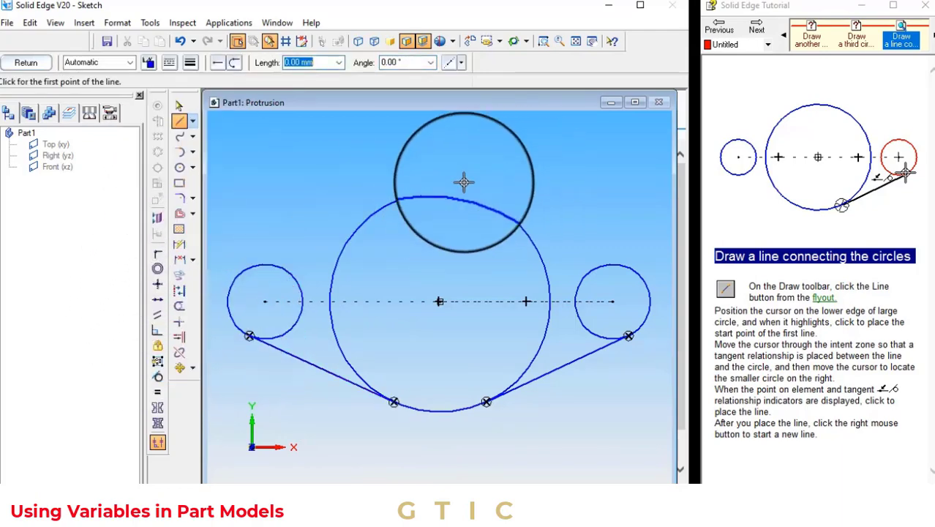
left_click(435, 192)
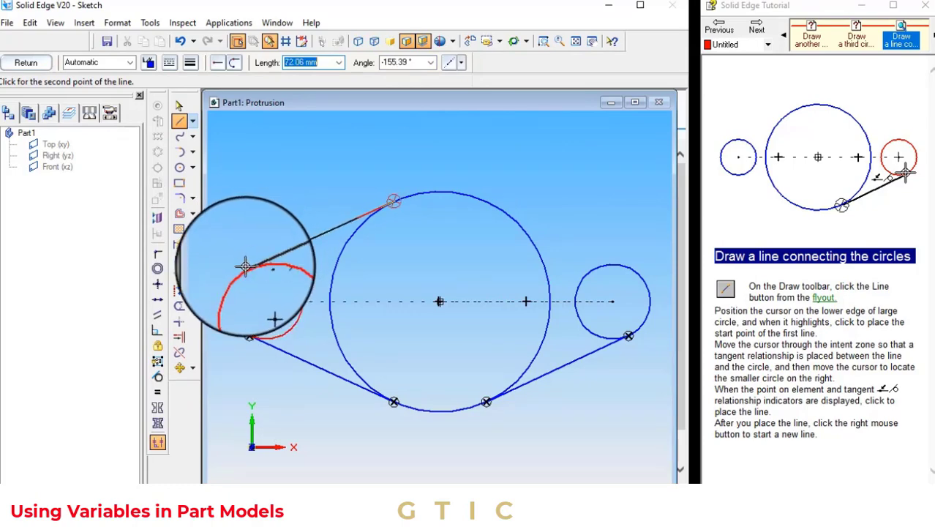
left_click(246, 266)
key("Escape")
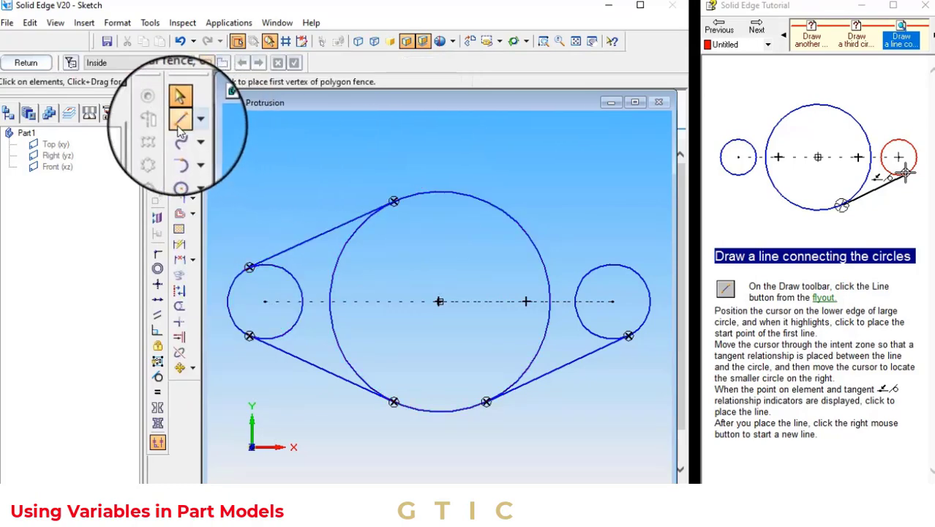
Draw the upper tangent line from the top of the large circle to the right small circle
left_click(178, 121)
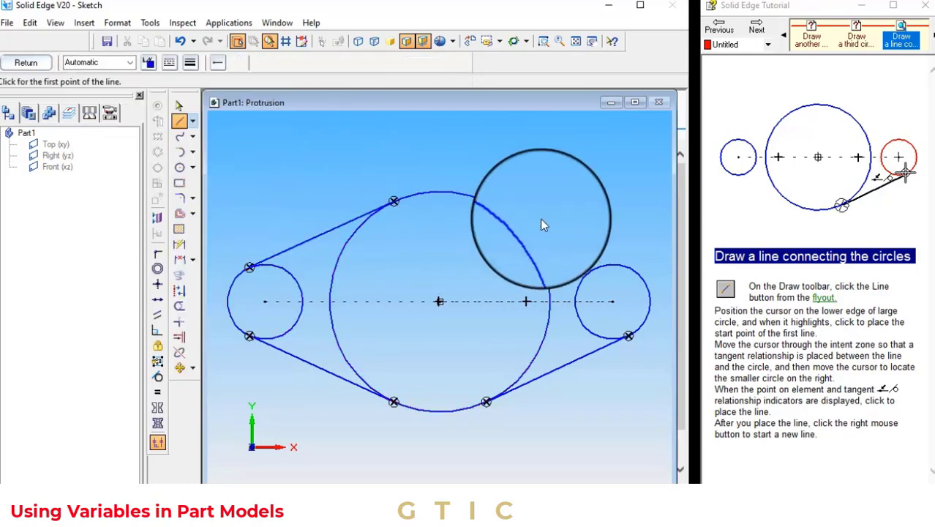
left_click(484, 200)
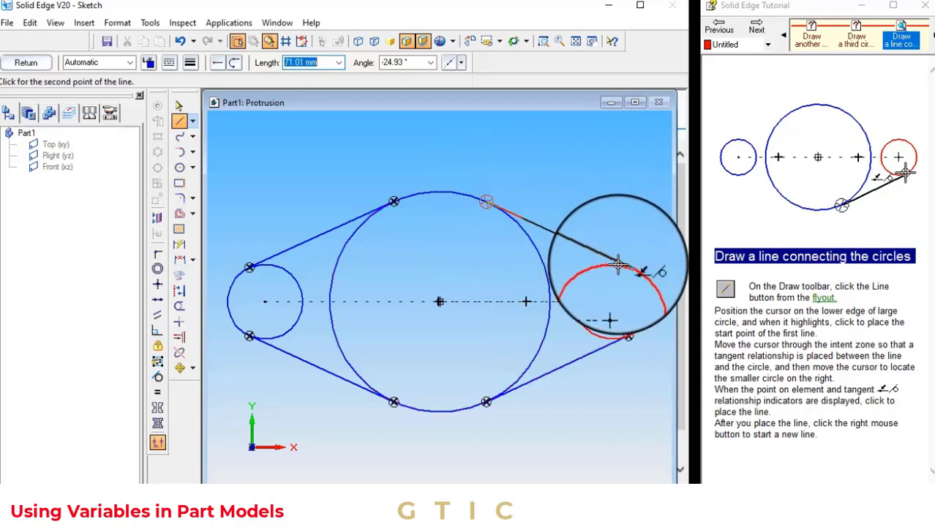
left_click(618, 265)
key("Escape")
Try to apply tangent relationships between the connecting lines and the circles they touch
left_click(756, 31)
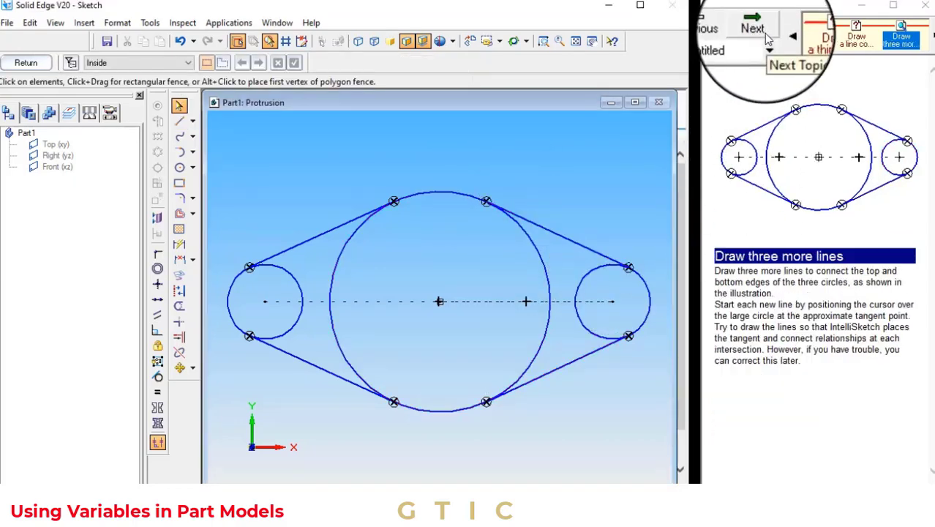
left_click(758, 31)
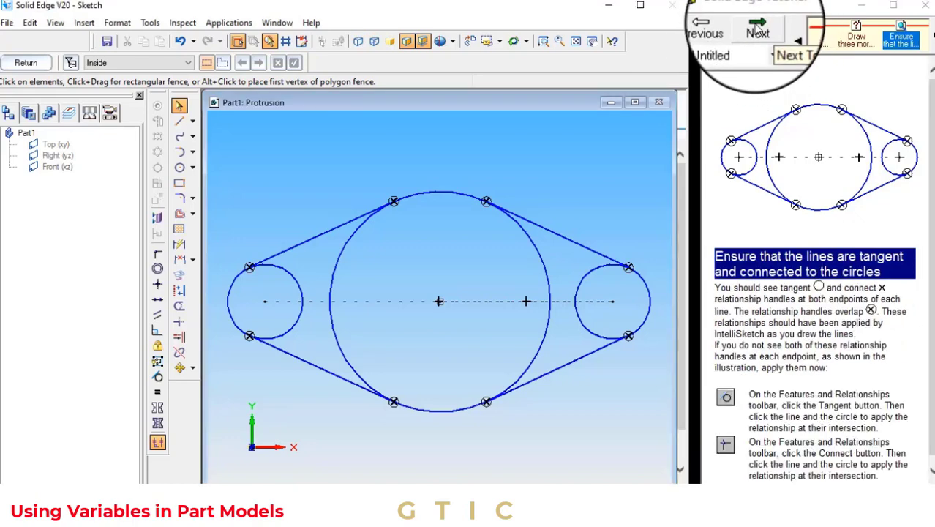
left_click(157, 376)
left_click(279, 265)
left_click(282, 252)
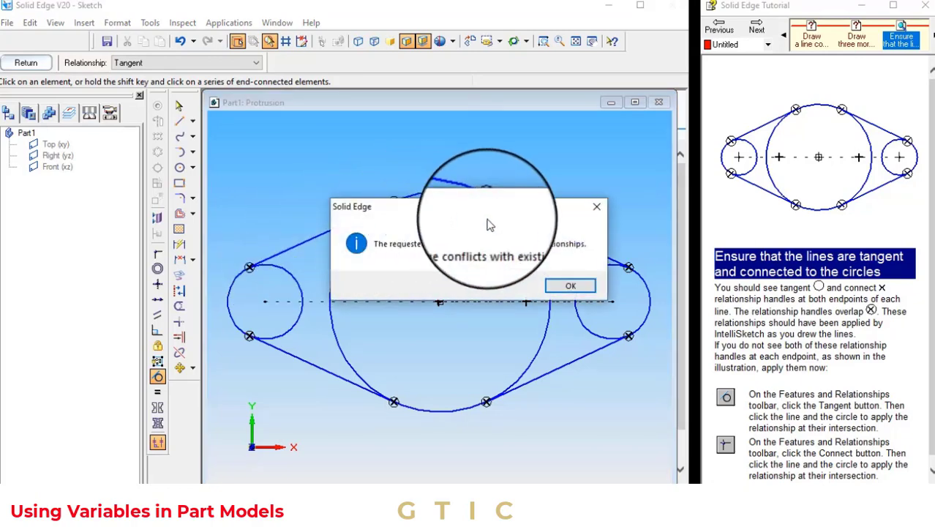
left_click(562, 284)
left_click(540, 261)
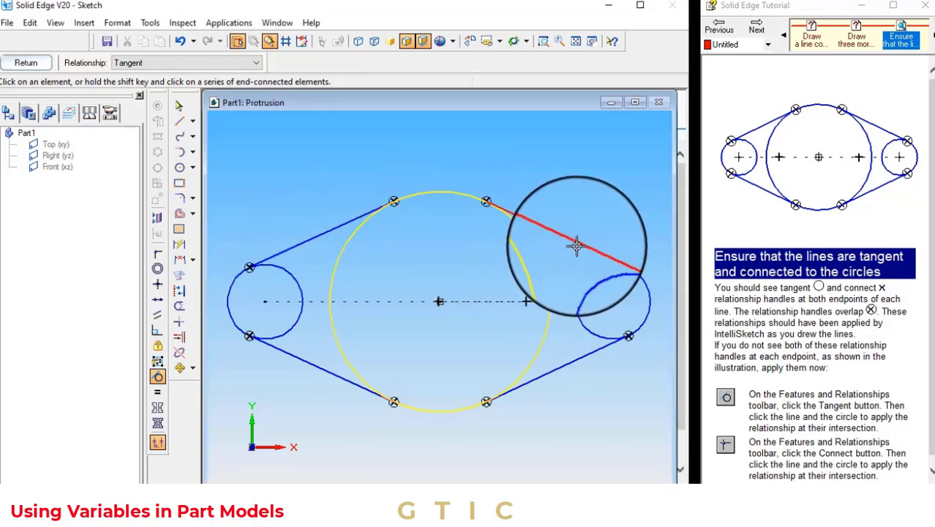
left_click(588, 250)
left_click(562, 284)
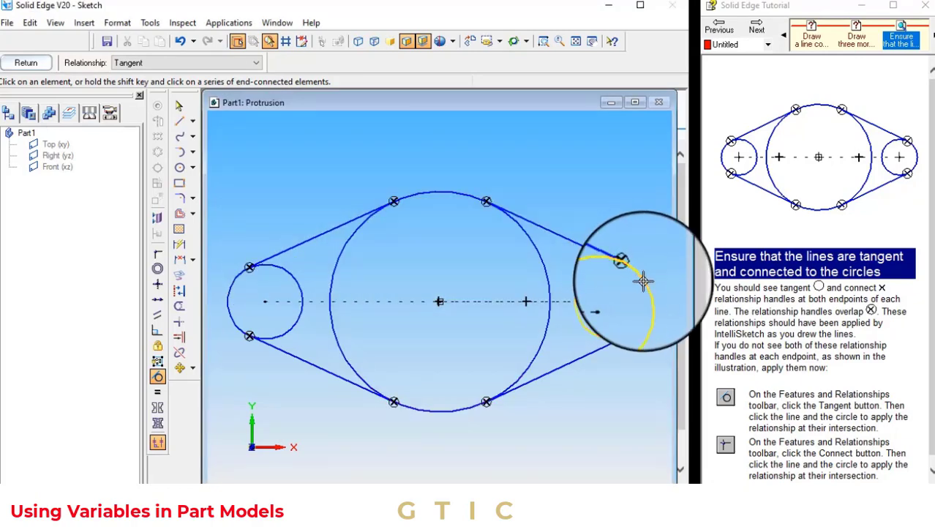
left_click(585, 355)
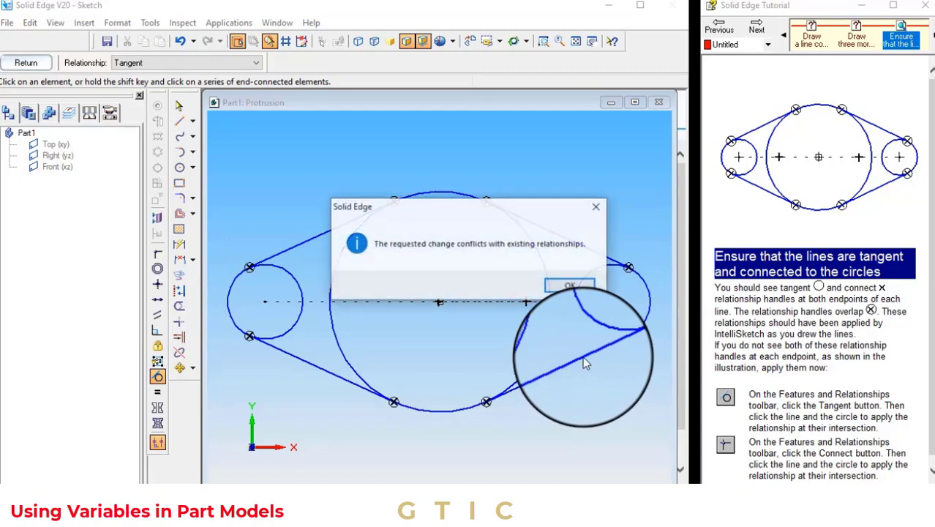
left_click(568, 288)
left_click(505, 392)
left_click(354, 373)
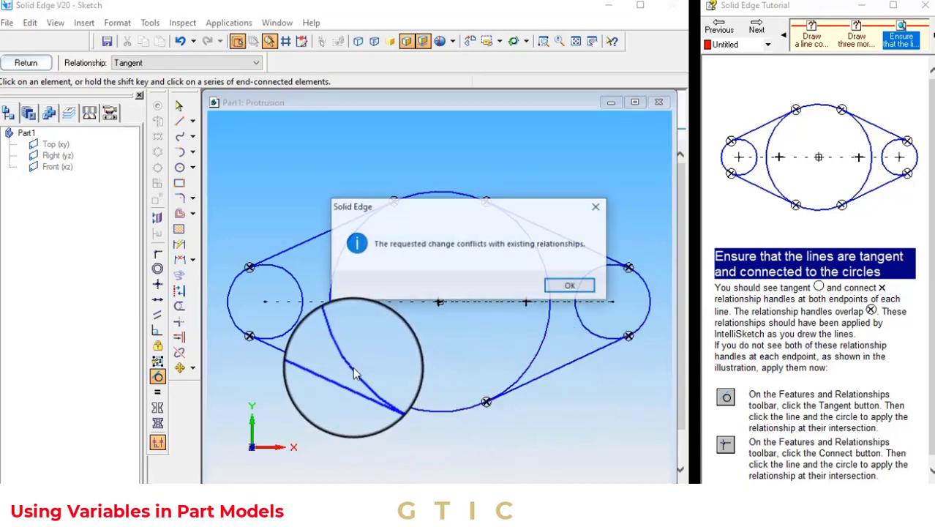
left_click(567, 285)
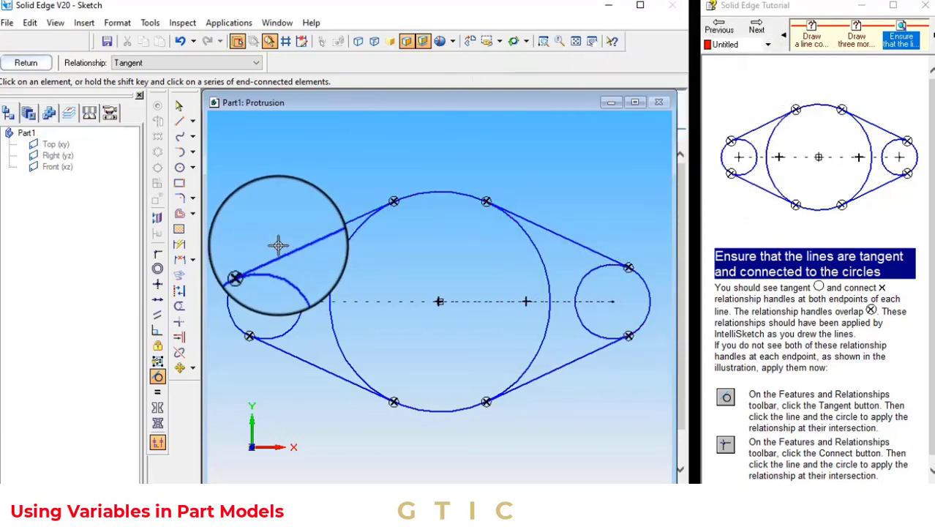
Trim the inner arcs of the large and small circles so only the outer closed profile remains
scroll(786, 385, "down", 1)
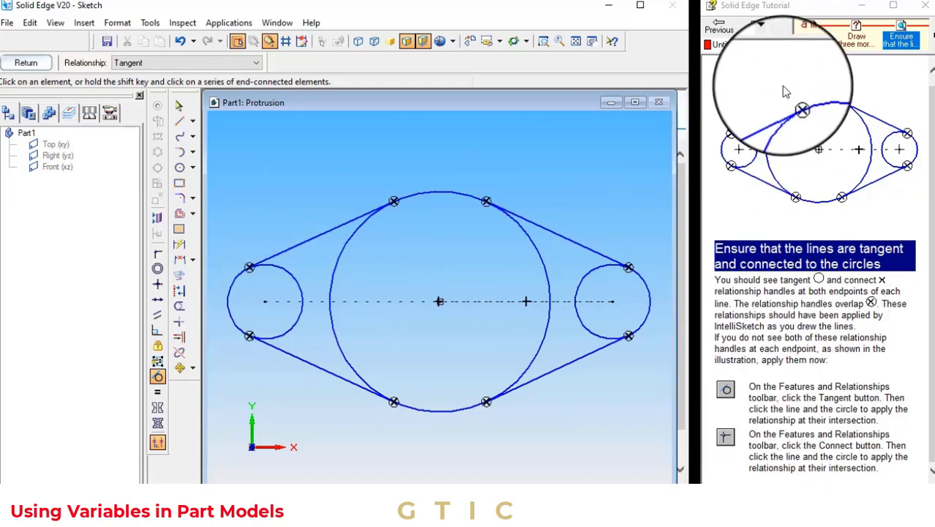
left_click(757, 33)
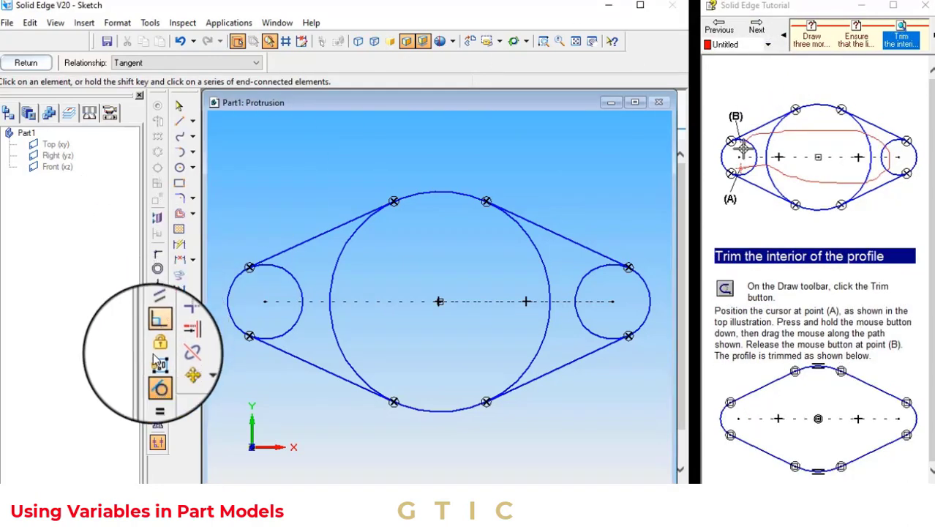
left_click(157, 392)
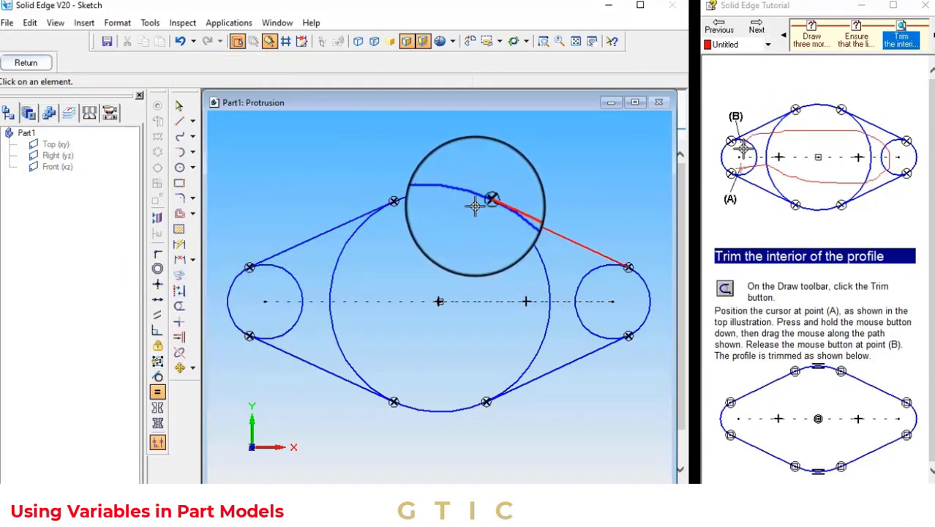
left_click(450, 193)
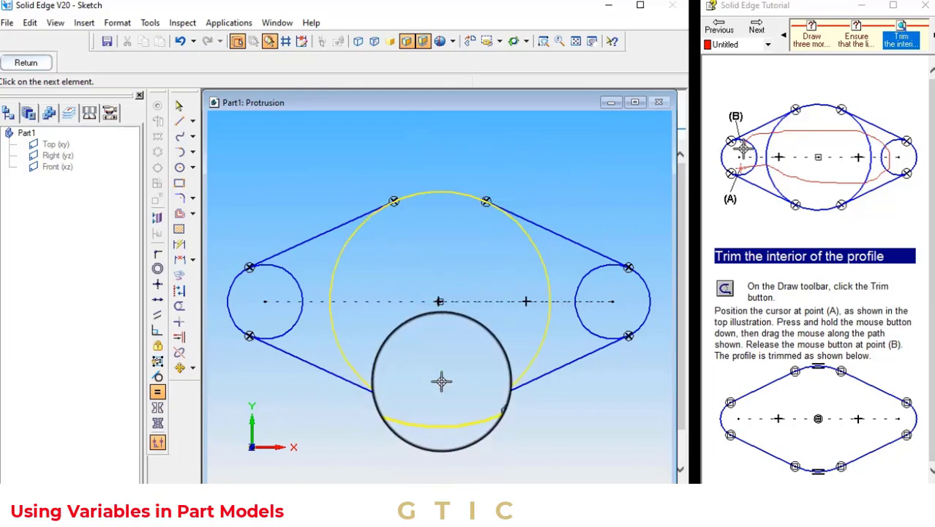
left_click(179, 306)
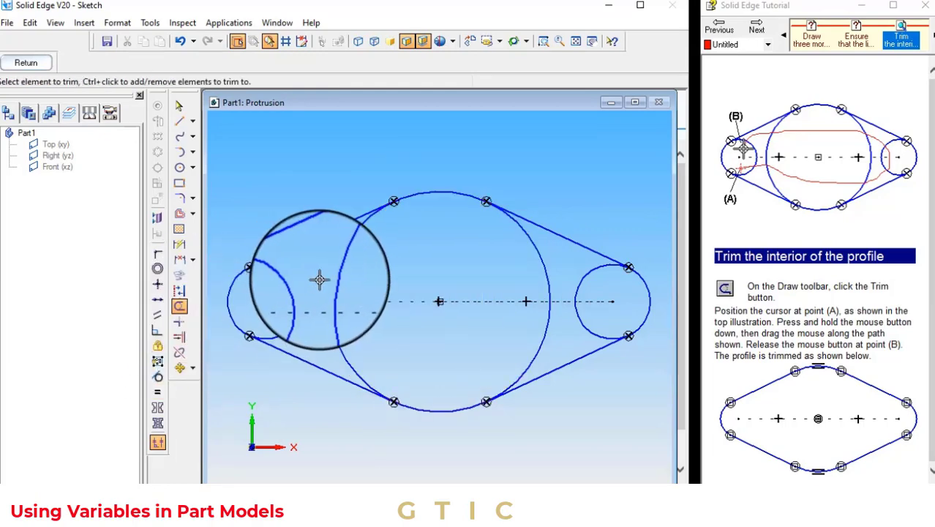
left_click(331, 284)
left_click(547, 325)
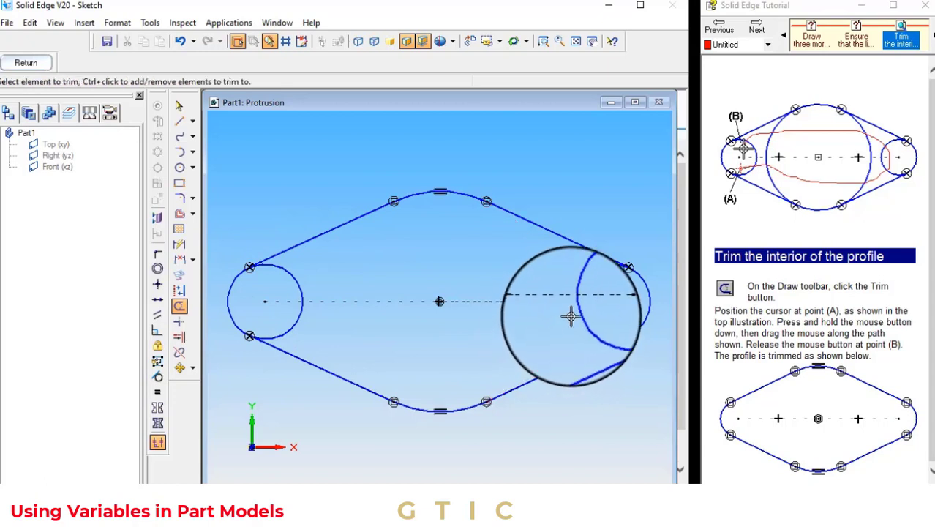
left_click(577, 313)
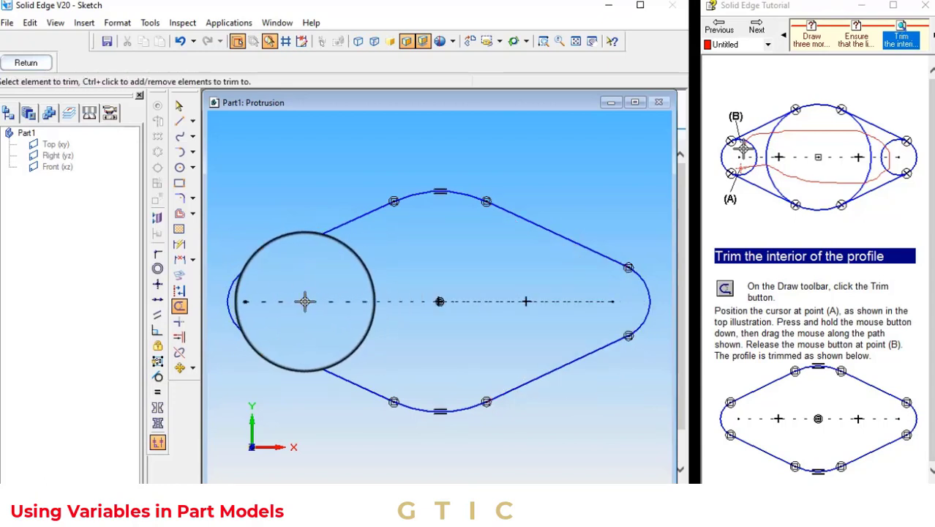
Apply an equal relationship between the left and right end arcs of the profile
left_click(157, 392)
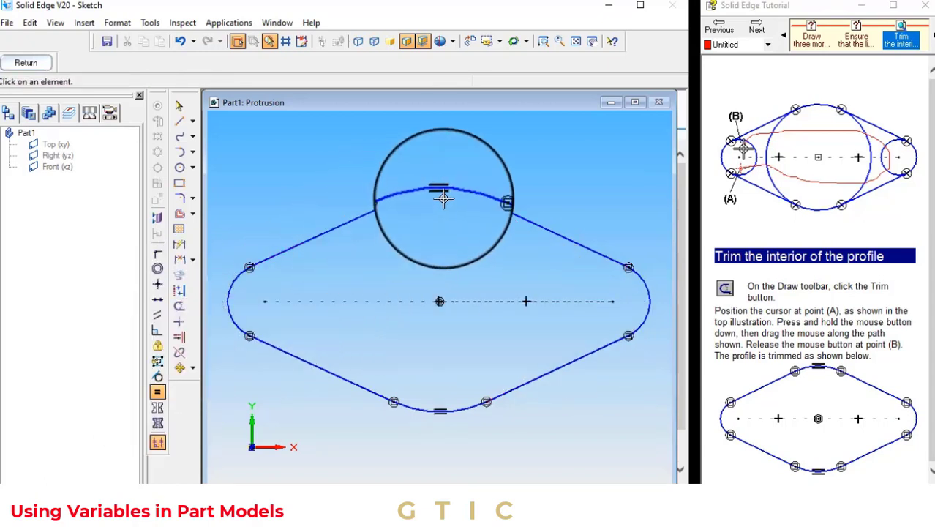
left_click(229, 310)
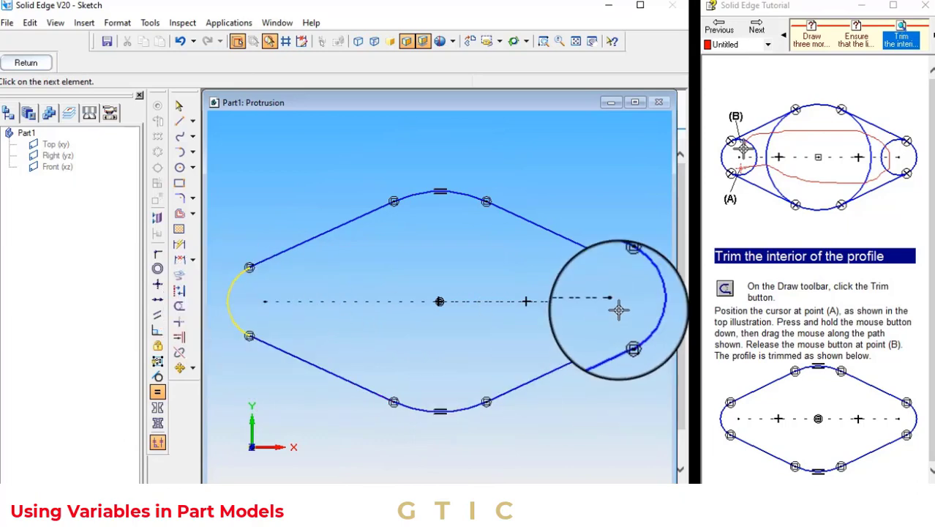
left_click(647, 291)
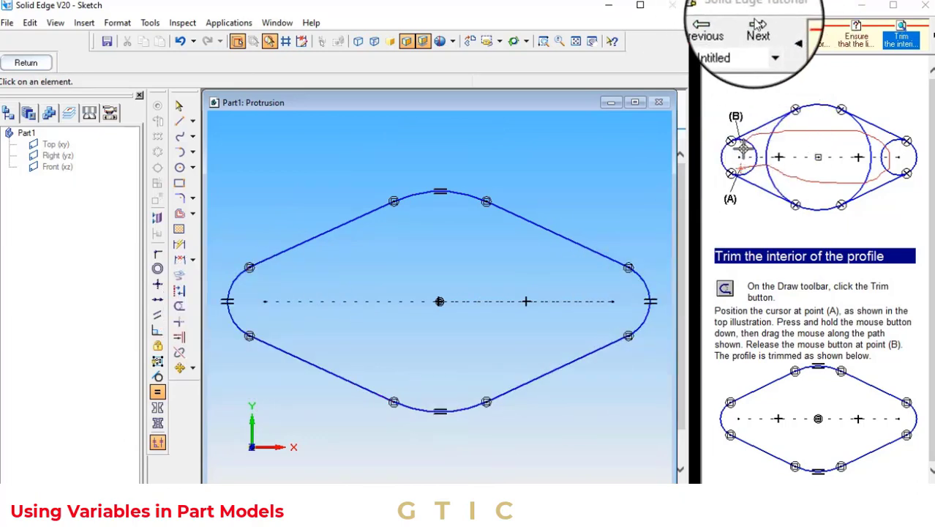
left_click(759, 31)
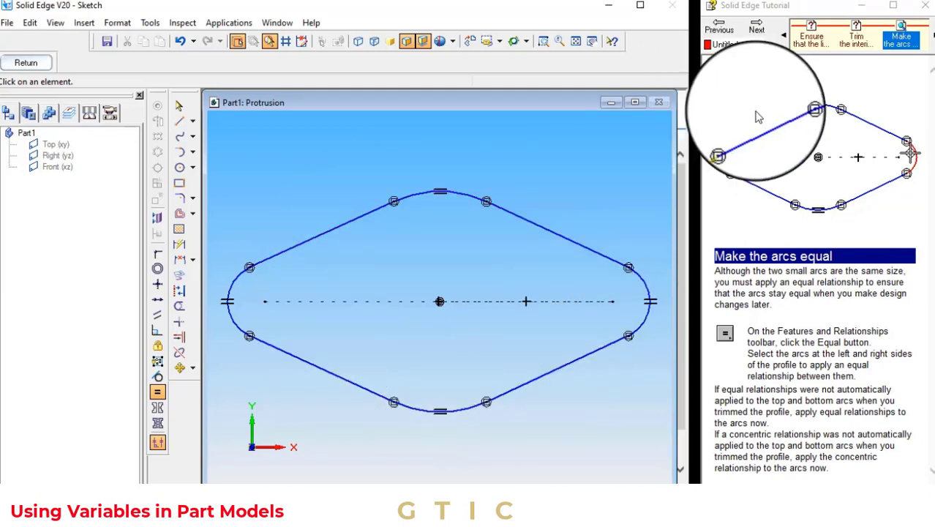
left_click(758, 29)
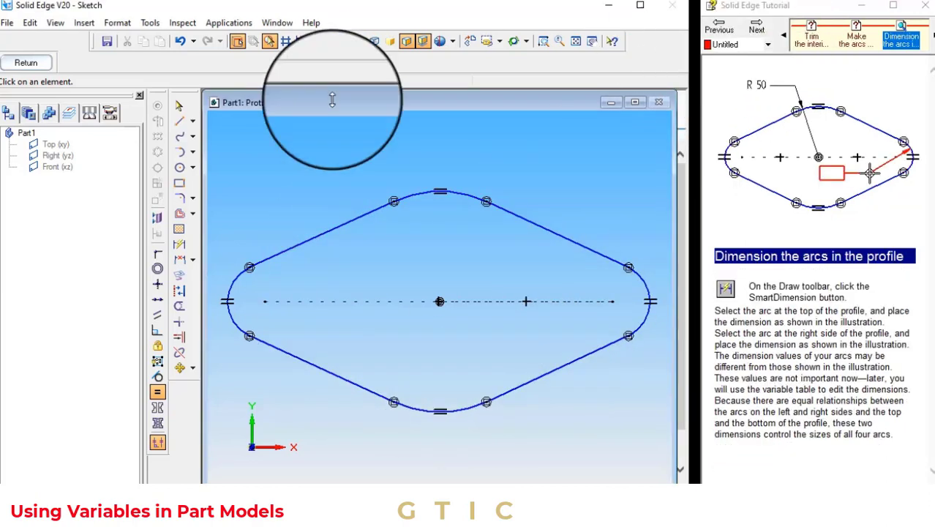
left_click(179, 260)
left_click(647, 288)
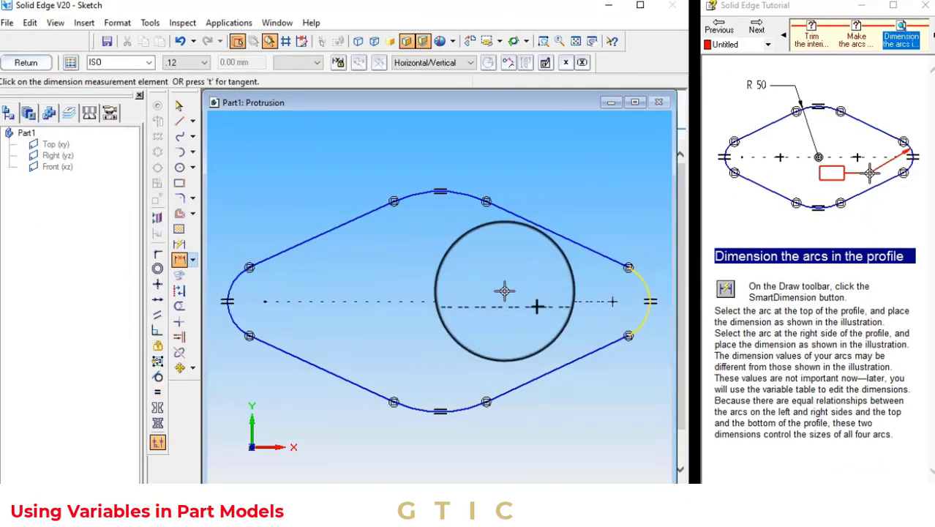
left_click(609, 301)
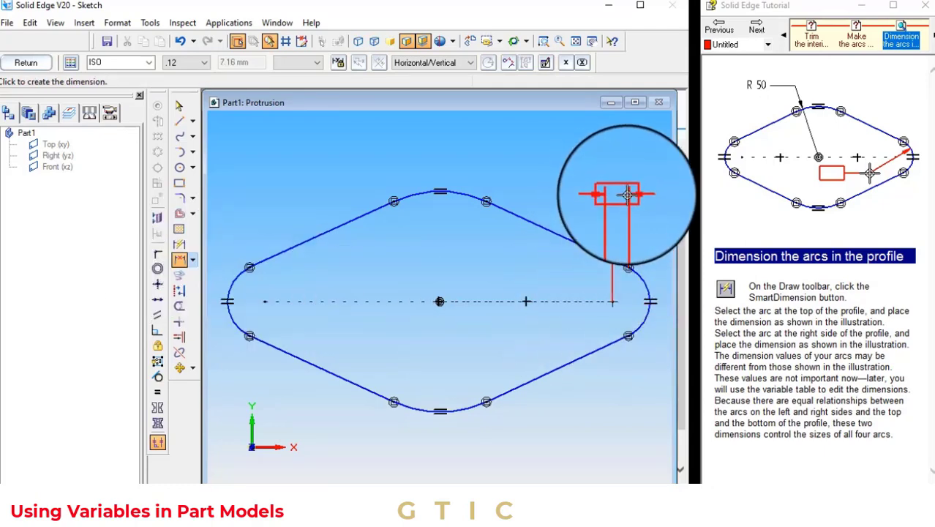
key("Escape")
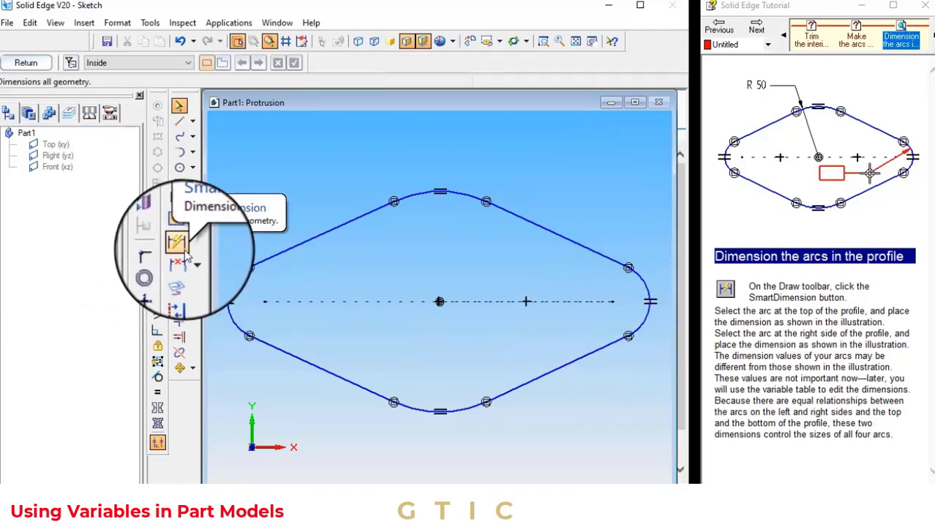
Dimension the radius of the right end arc and the radius of the top arc with SmartDimension
left_click(179, 245)
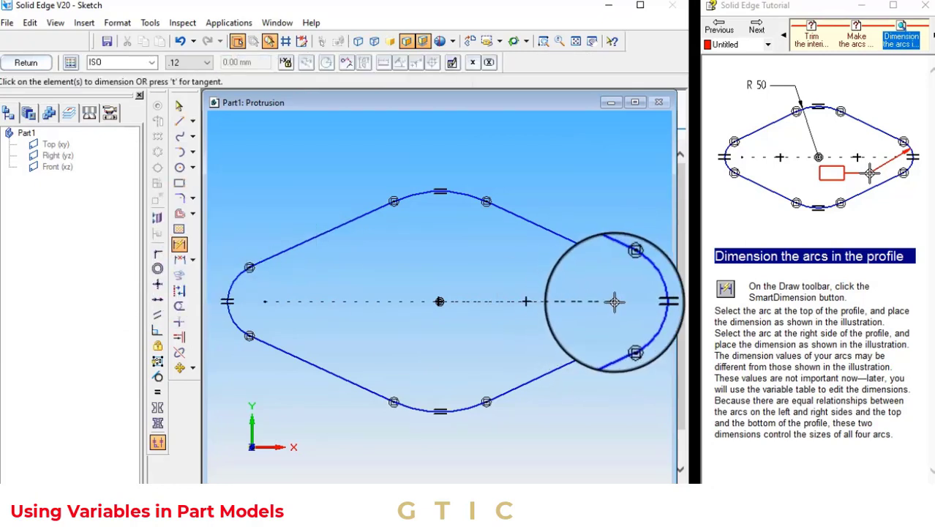
left_click(643, 281)
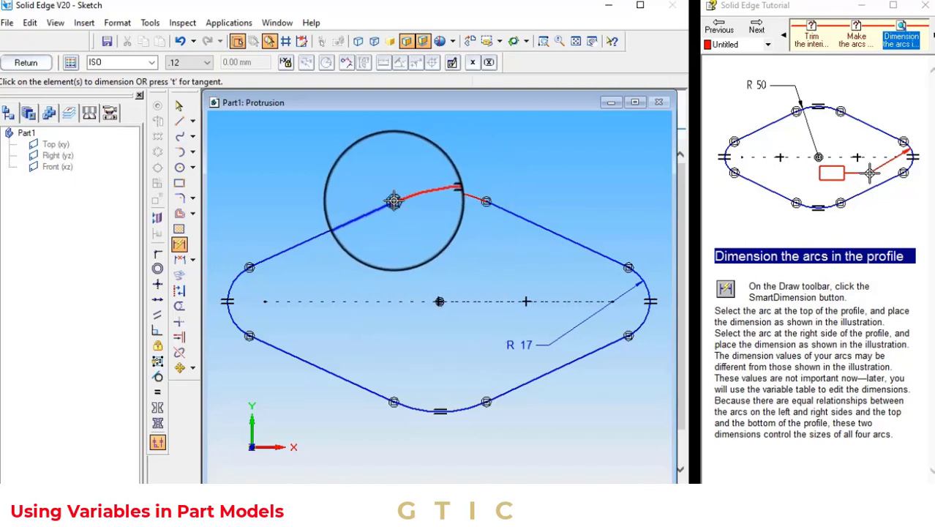
left_click(395, 202)
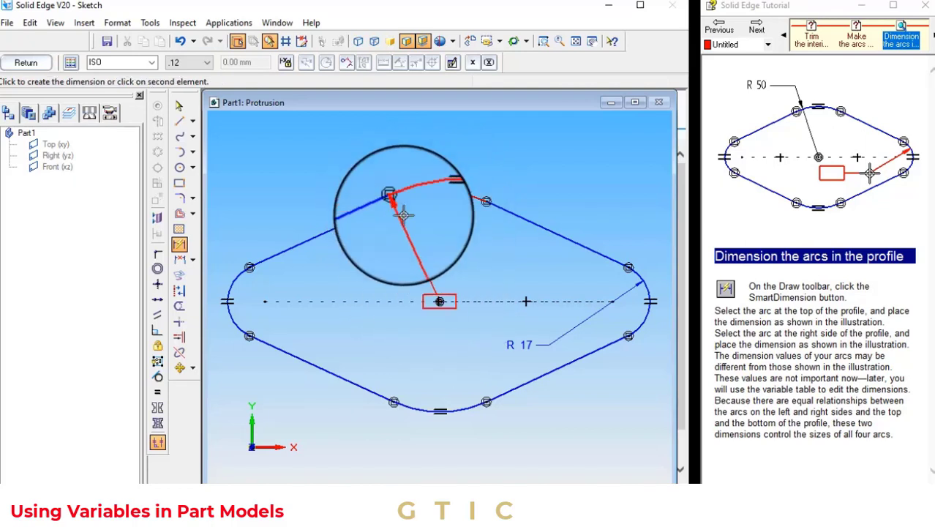
left_click(341, 159)
Dimension the horizontal distance from the left arc center to the top arc center below the profile
left_click(757, 27)
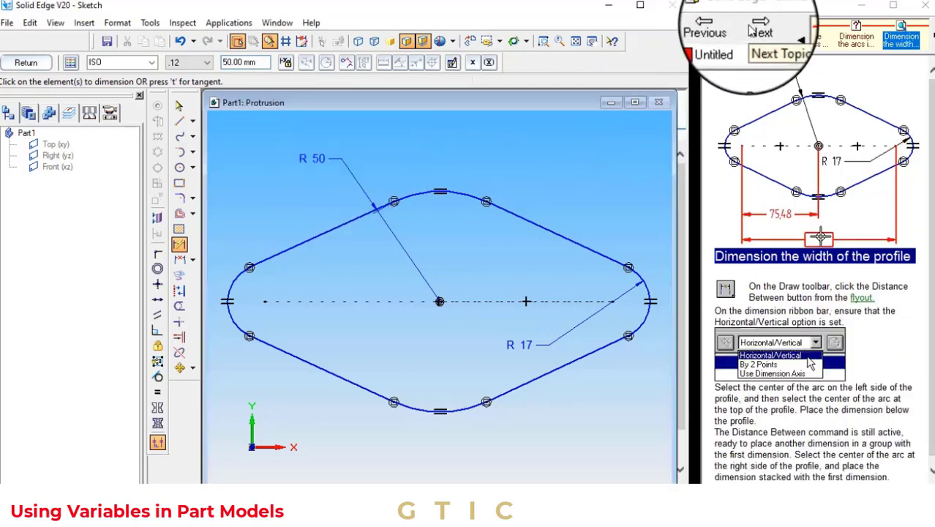
left_click(180, 259)
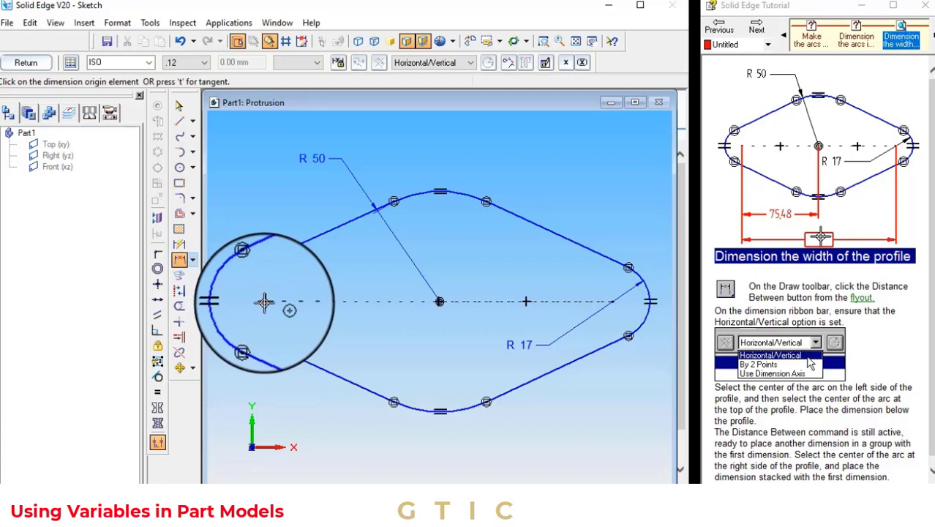
left_click(264, 302)
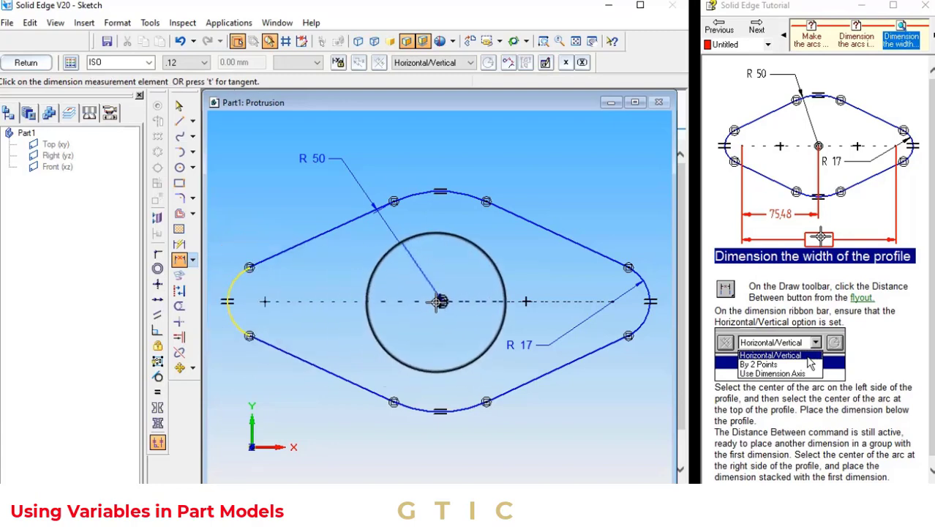
left_click(440, 411)
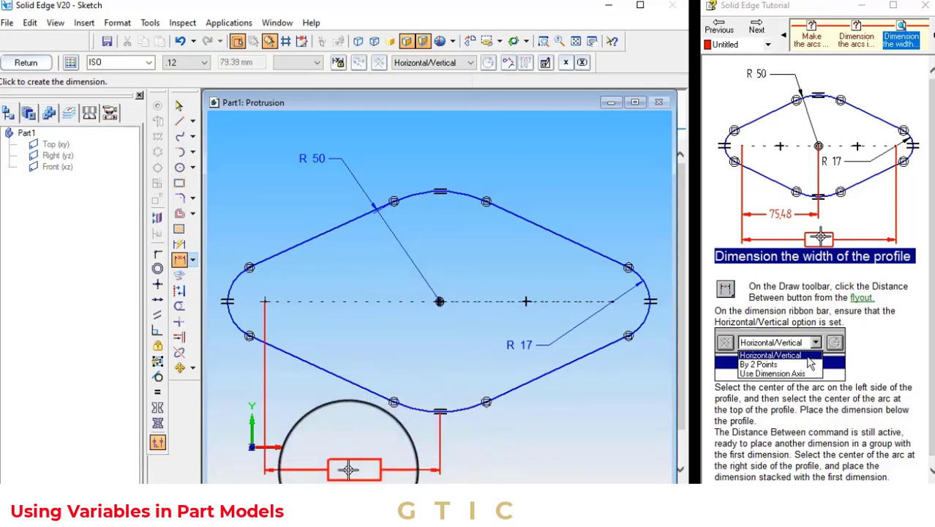
left_click(337, 454)
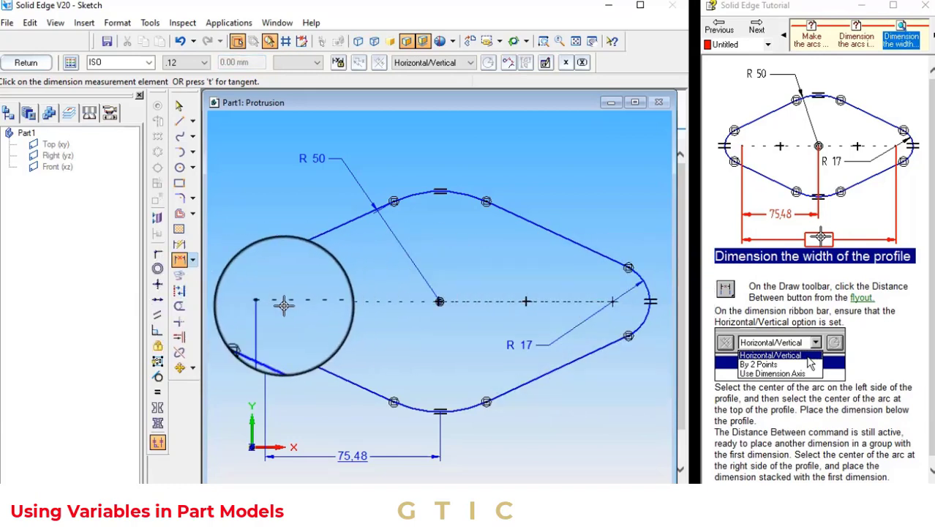
scroll(578, 429, "up", 3)
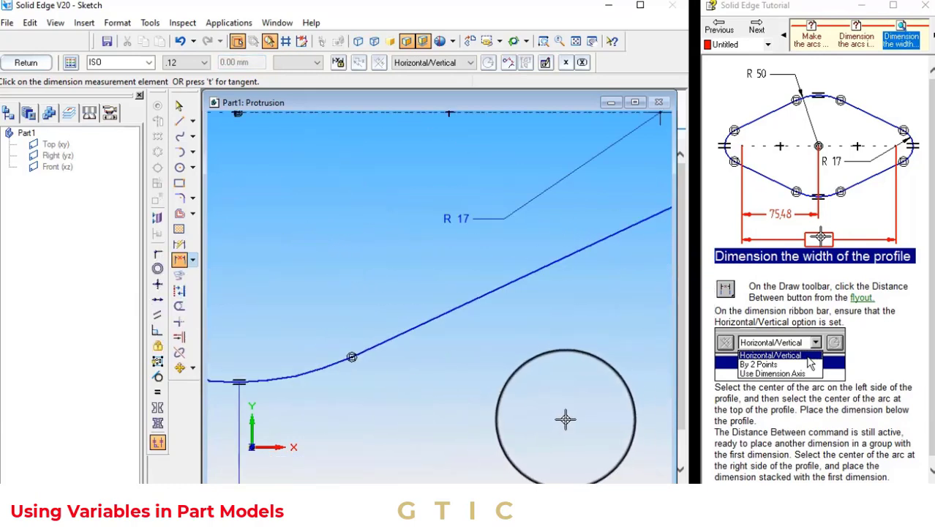
scroll(565, 419, "down", 3)
left_click(576, 44)
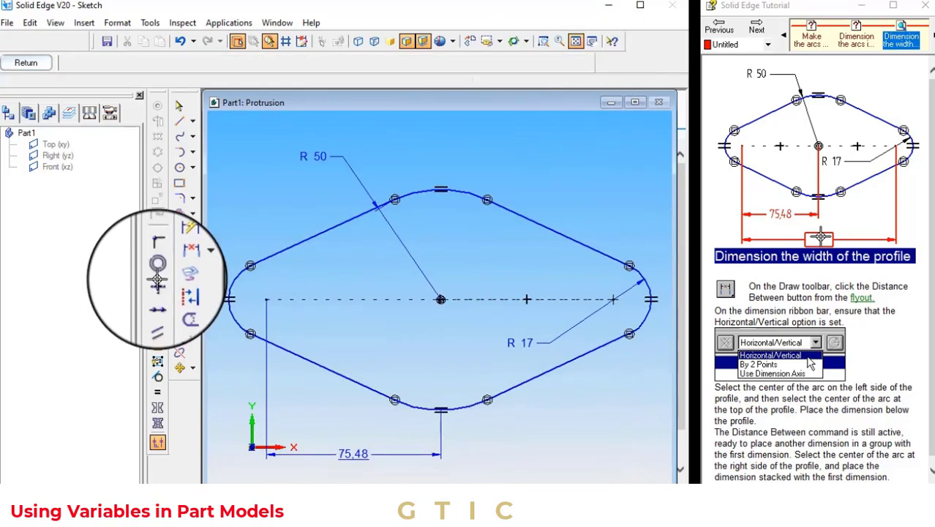
Dimension the horizontal distance between the left and right arc centers, stacked below the first dimension
left_click(176, 264)
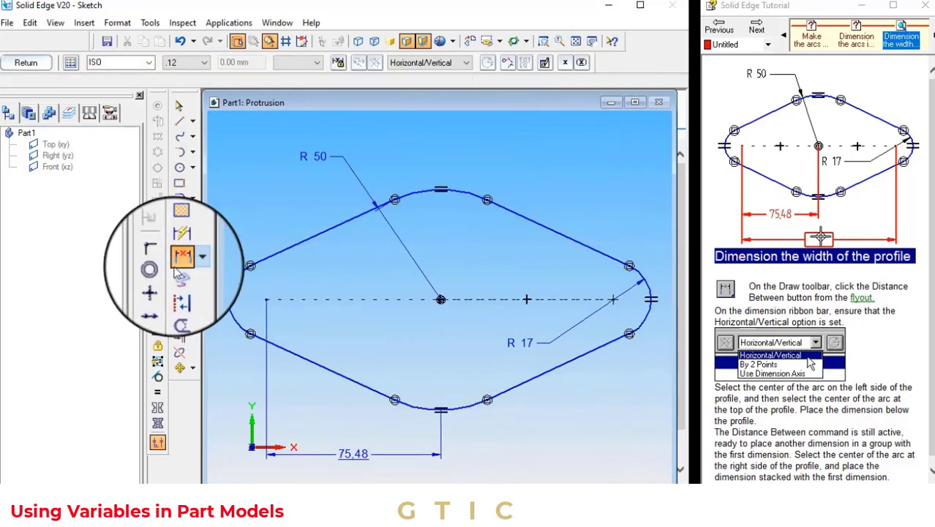
left_click(612, 299)
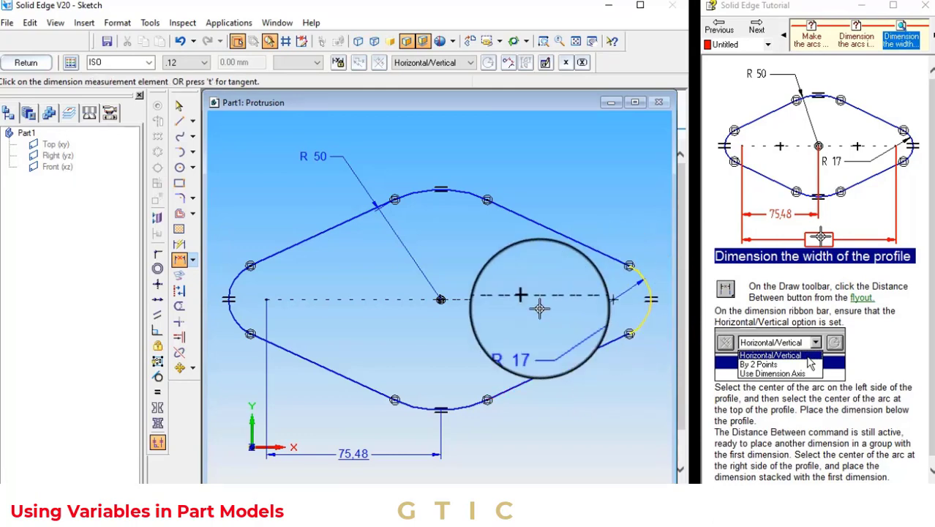
left_click(265, 299)
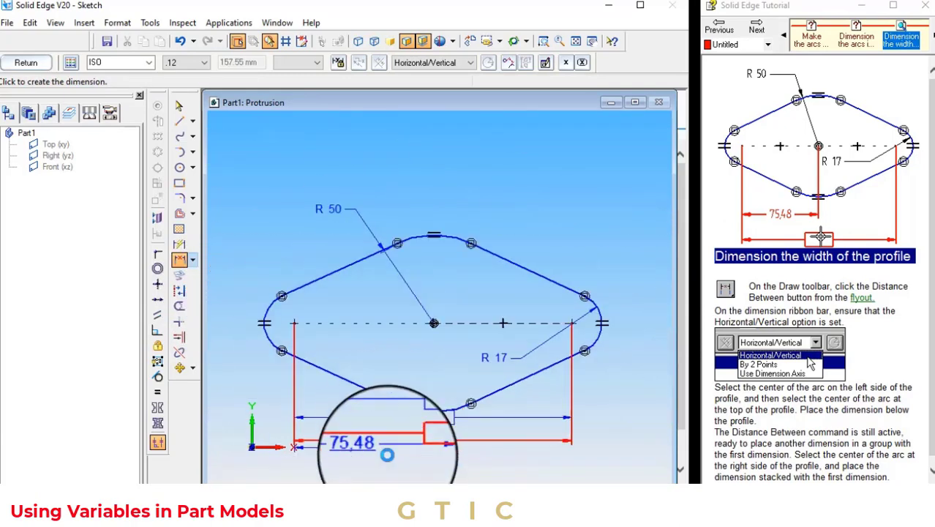
left_click(394, 475)
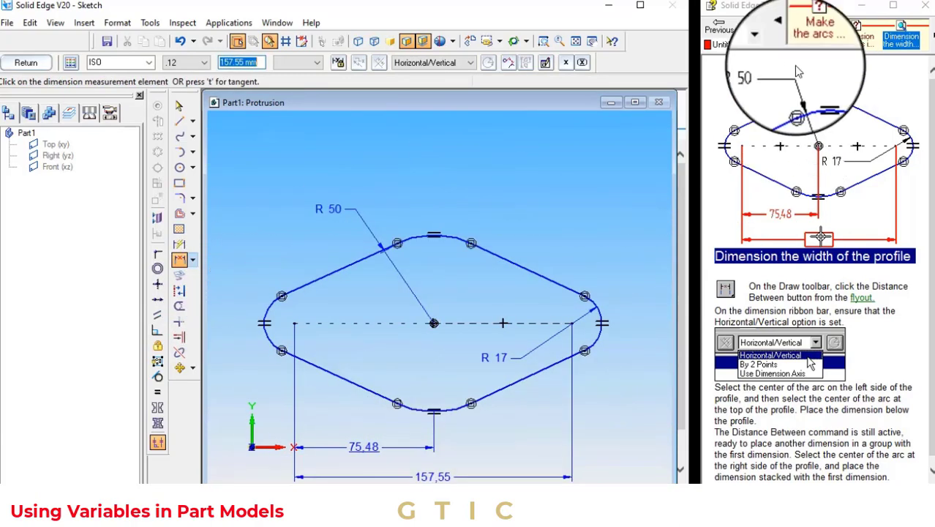
Advance the side tutorial to the variable-renaming topic
left_click(757, 31)
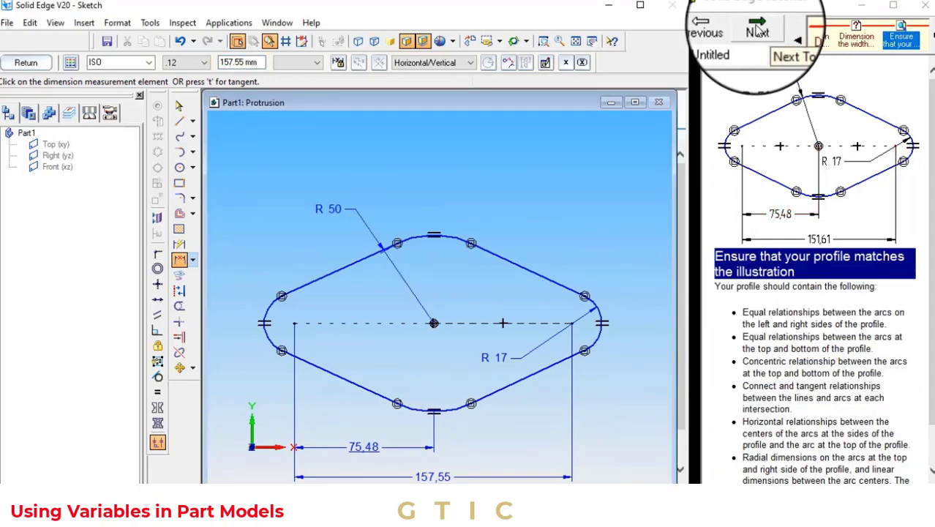
left_click_drag(243, 63, 216, 63)
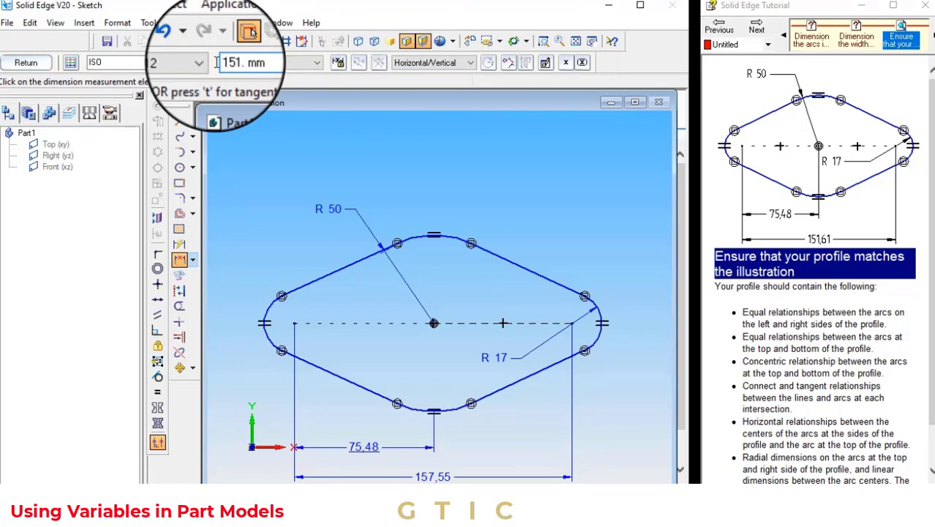
left_click(757, 30)
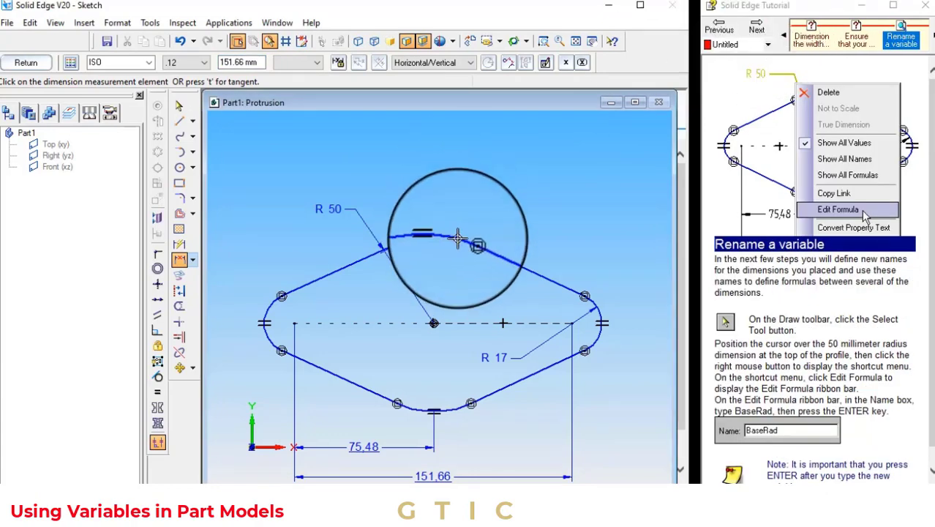
Rename the top arc's radius dimension as BaseRad through Edit Formula
left_click(179, 105)
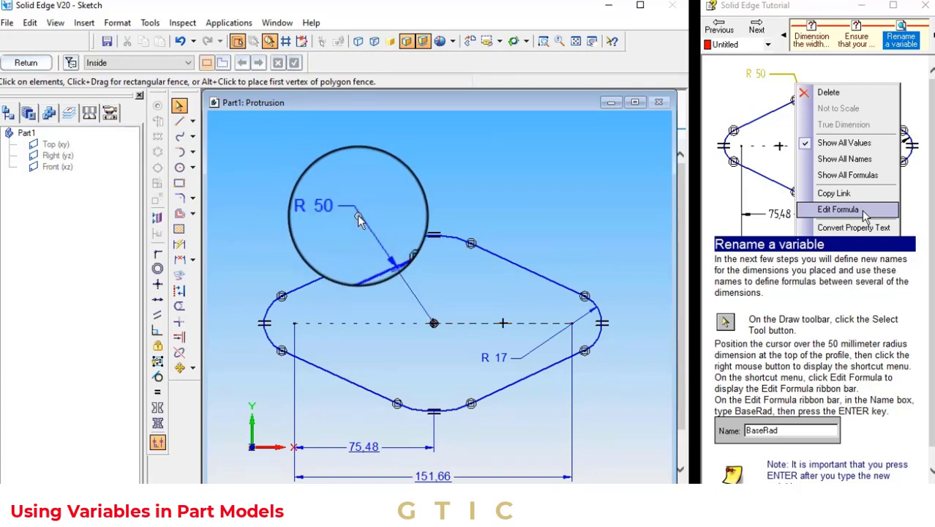
left_click(354, 218)
right_click(357, 218)
left_click(450, 344)
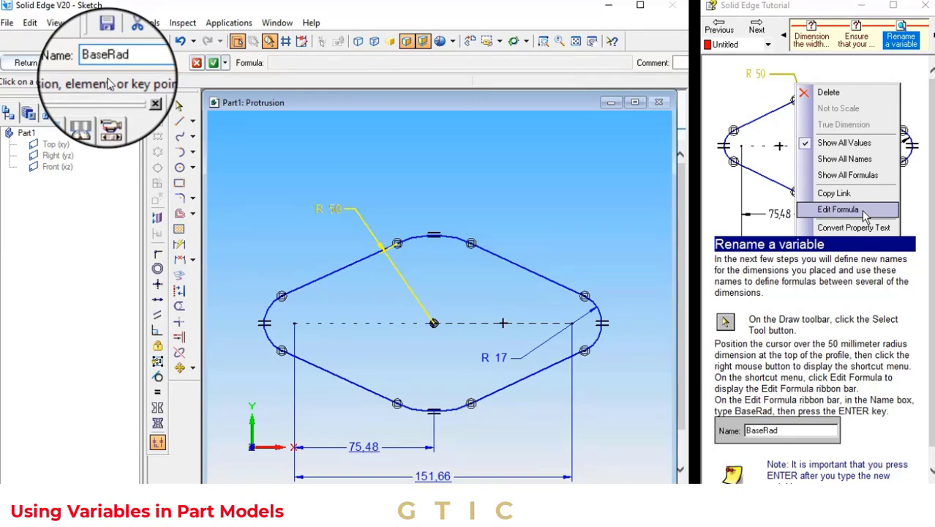
left_click(213, 62)
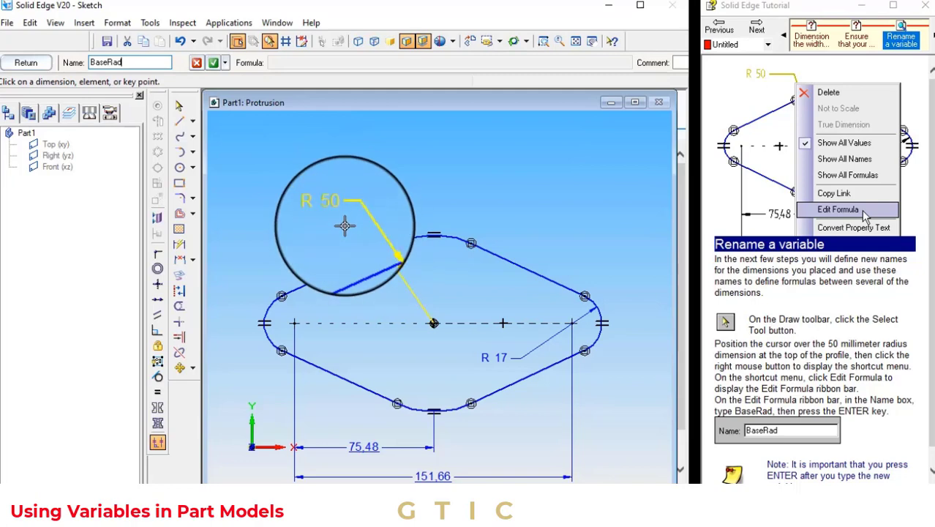
key("Return")
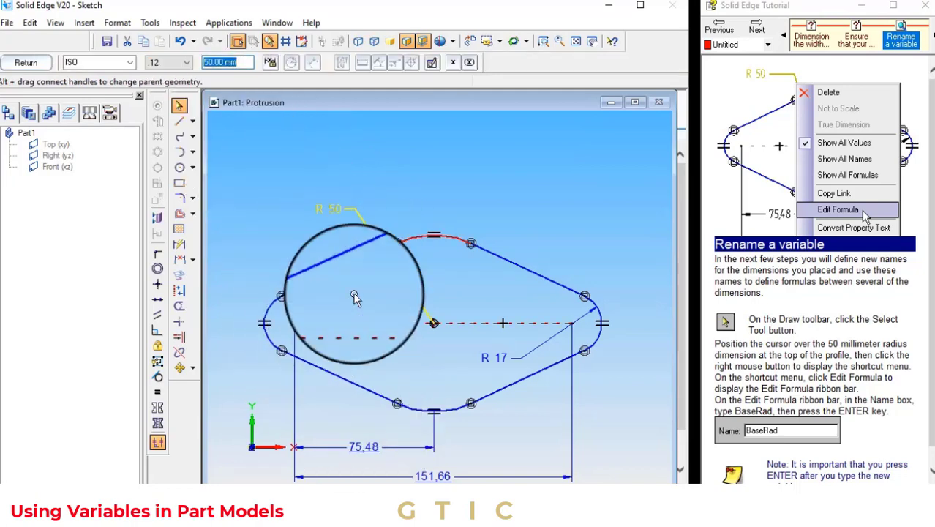
Reopen Edit Formula on the BaseRad radius dimension and dismiss it
left_click(360, 224)
left_click(357, 211)
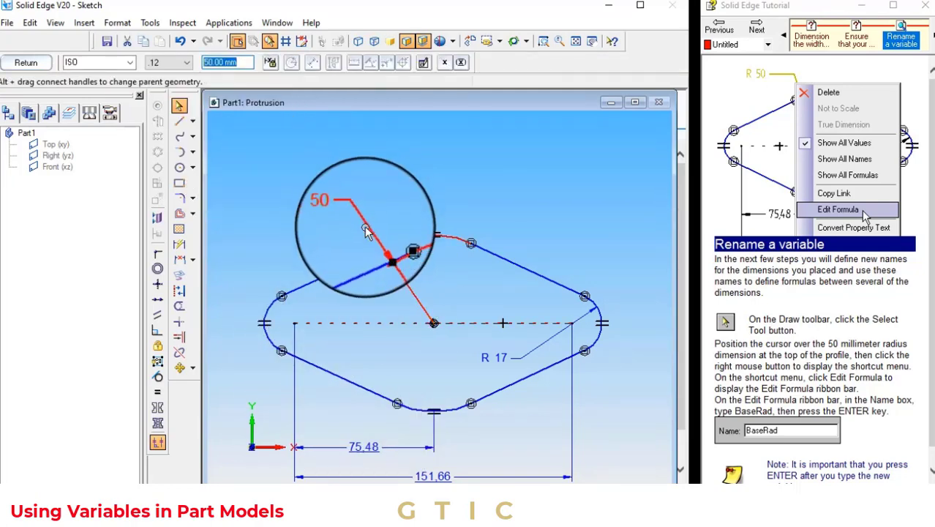
right_click(366, 229)
left_click(404, 354)
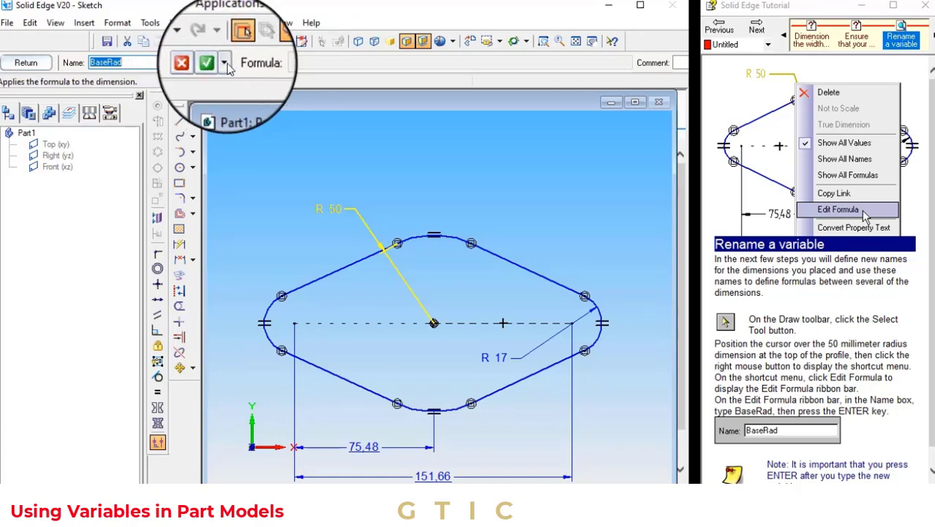
left_click(230, 63)
left_click(334, 189)
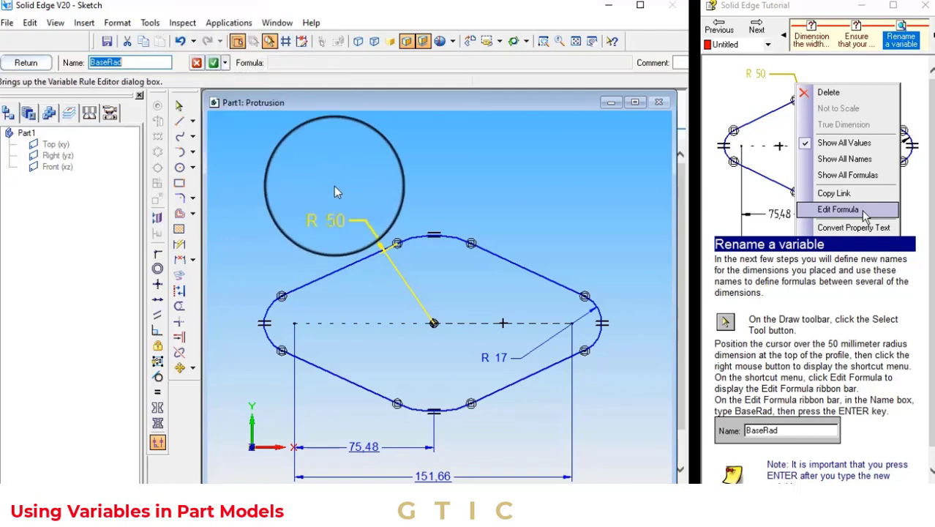
left_click(604, 169)
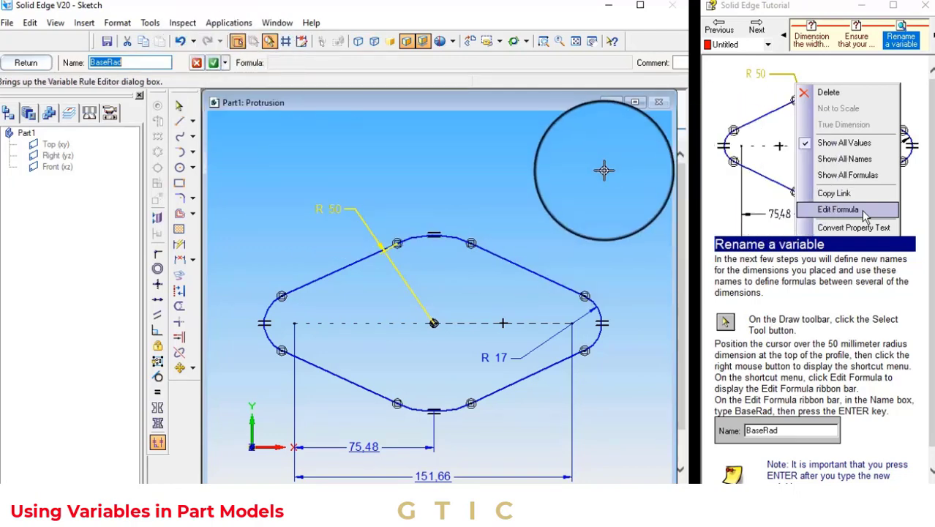
left_click(576, 41)
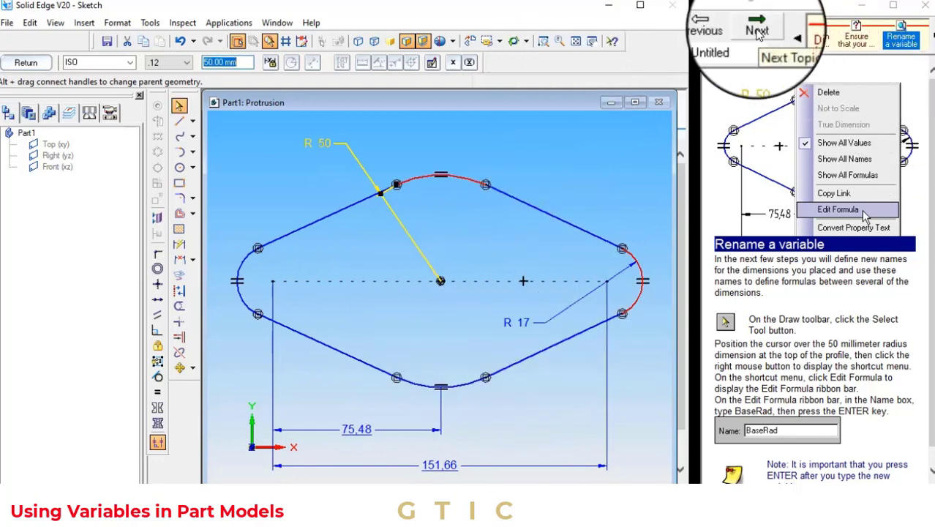
Switch the sketch's dimension display to show all dimension names
left_click(757, 30)
left_click(757, 31)
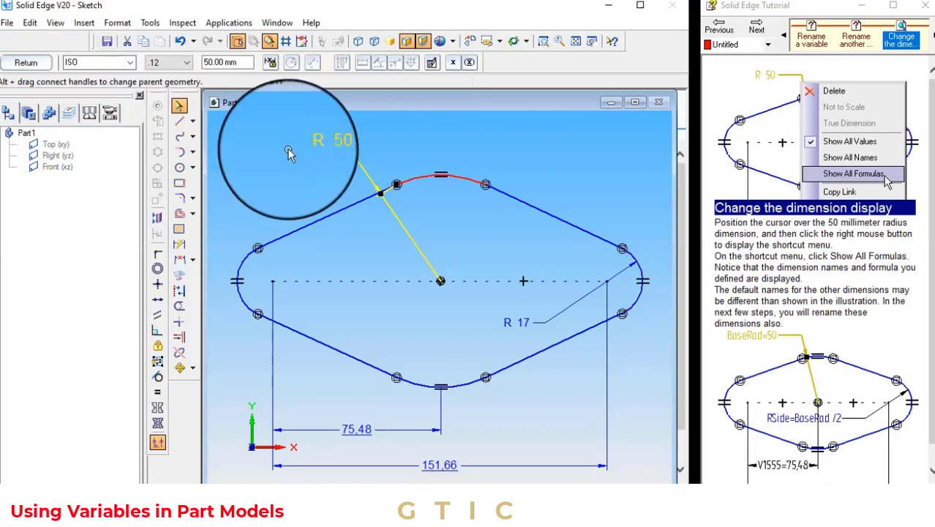
left_click(336, 145)
right_click(336, 145)
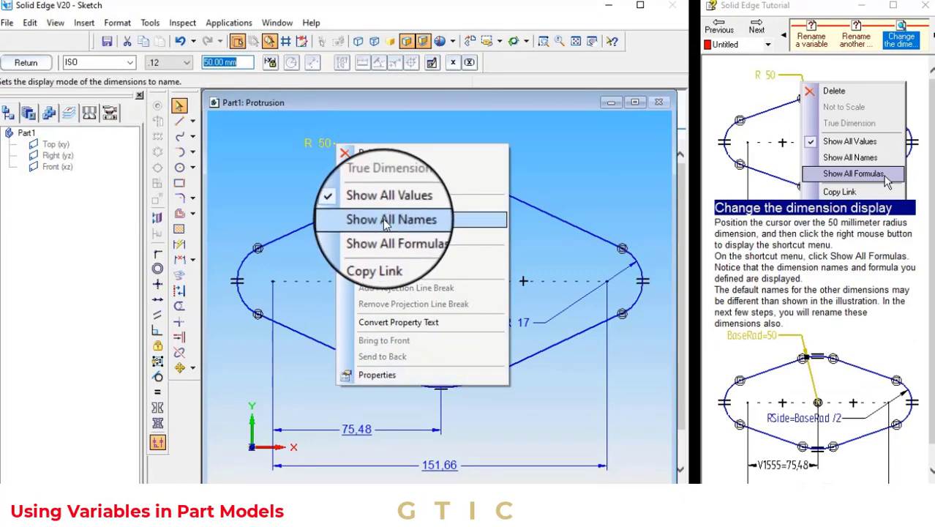
left_click(387, 234)
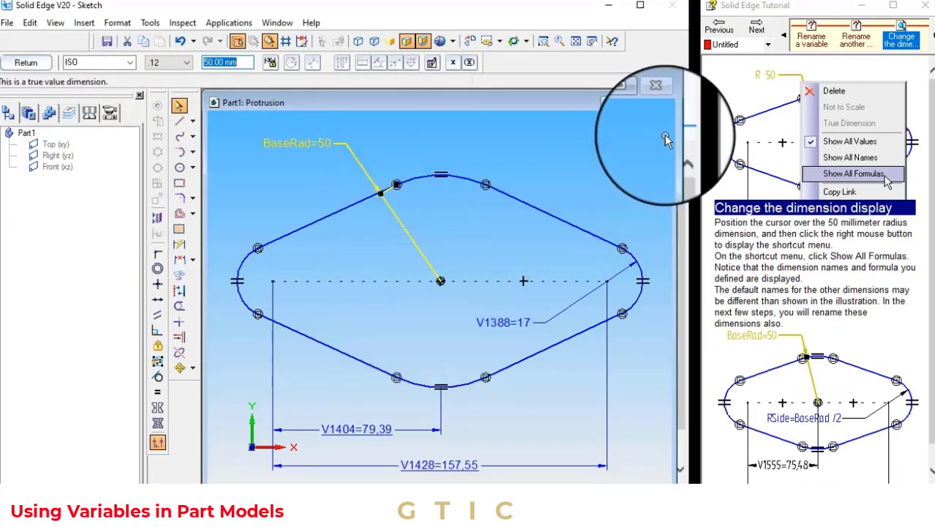
Rename the right end arc's radius dimension as RSide
left_click(753, 32)
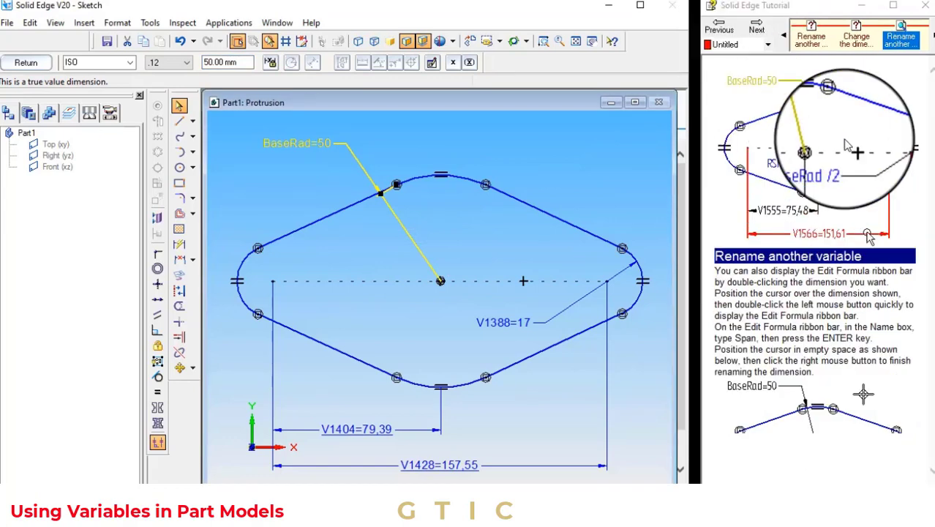
right_click(512, 323)
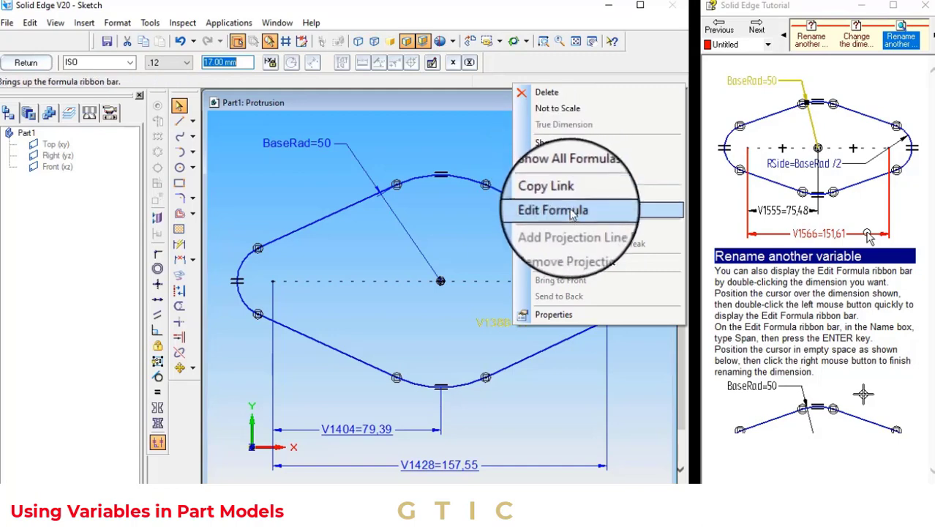
left_click(573, 210)
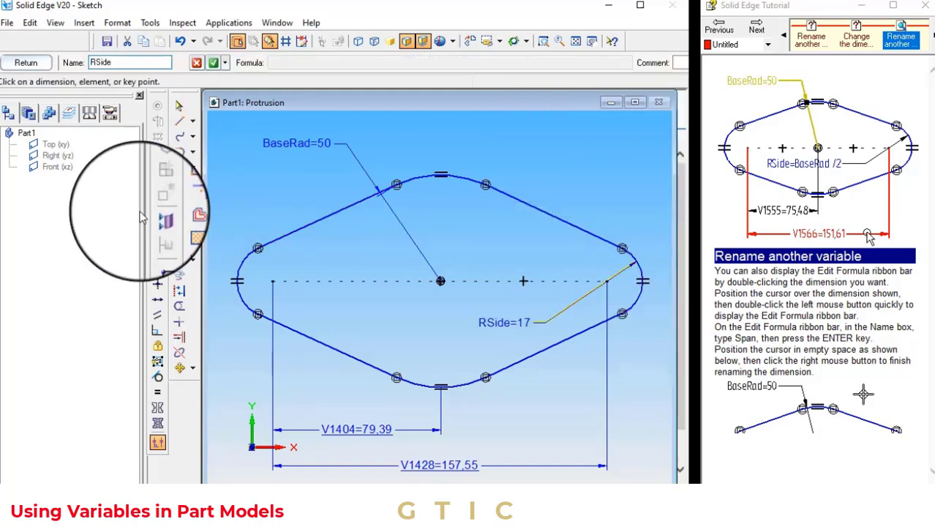
left_click(215, 66)
Rename the dimension from the left arc center to the top arc center as HalfSpan
left_click(757, 31)
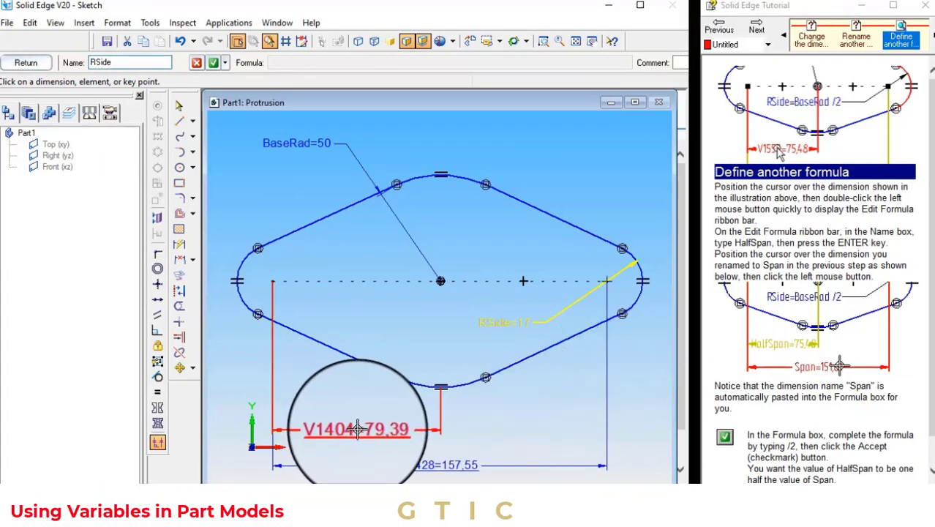
left_click(179, 105)
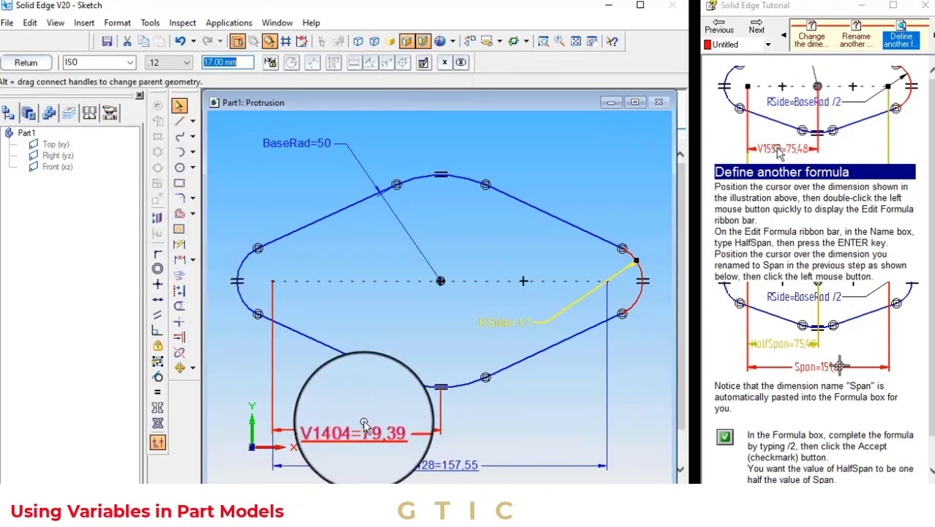
right_click(366, 431)
left_click(382, 309)
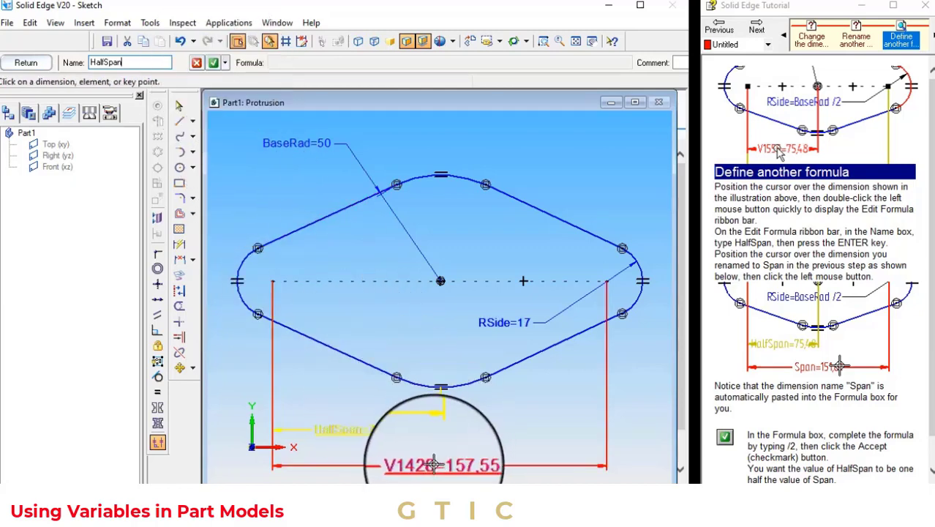
Rename the overall width dimension between the end arc centers as Span
left_click(180, 106)
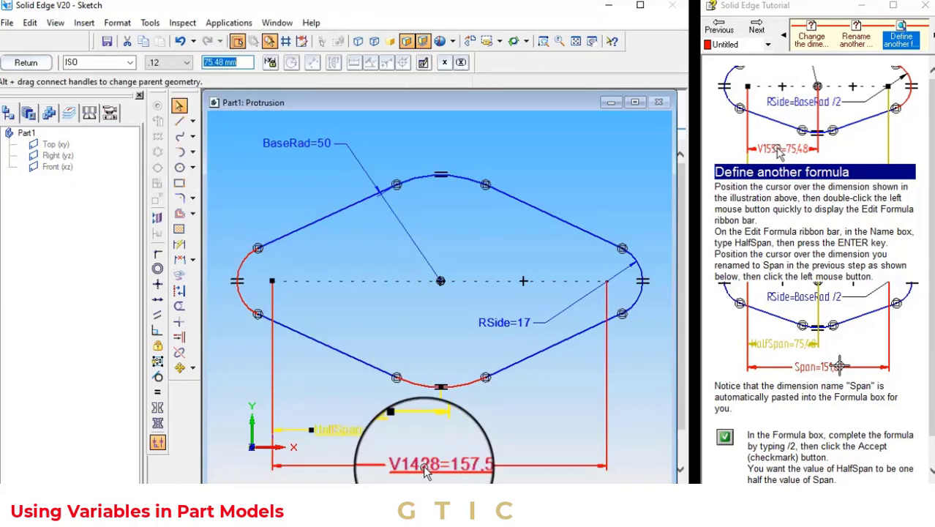
right_click(423, 468)
left_click(477, 346)
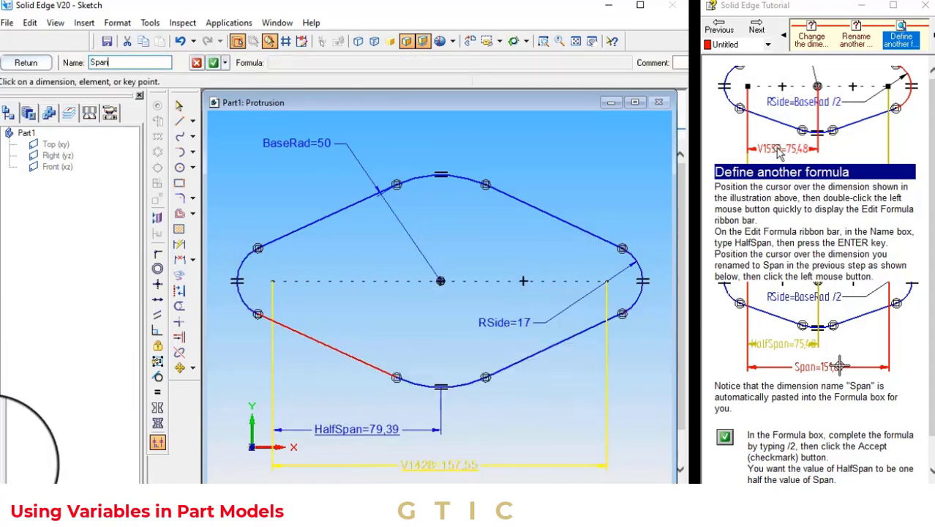
left_click(213, 64)
Close the profile sketch and finish the protrusion feature
left_click(748, 26)
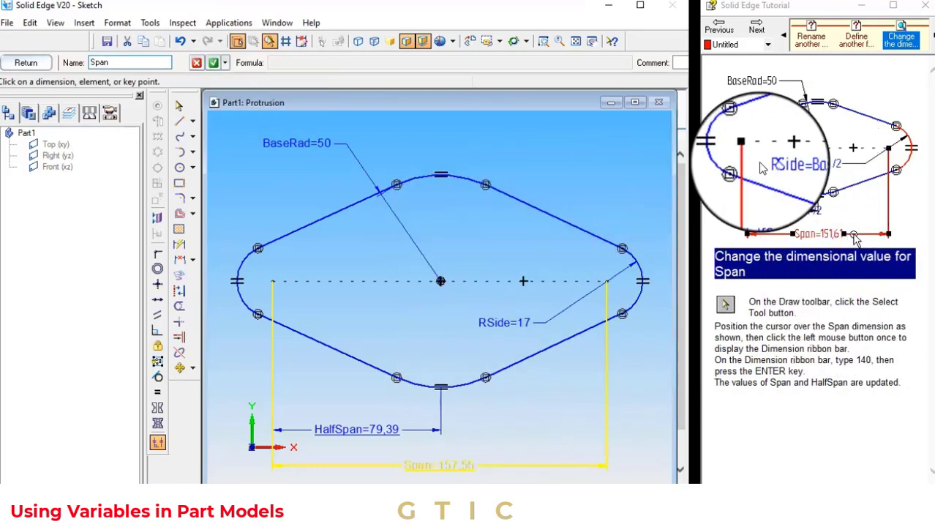
left_click(750, 30)
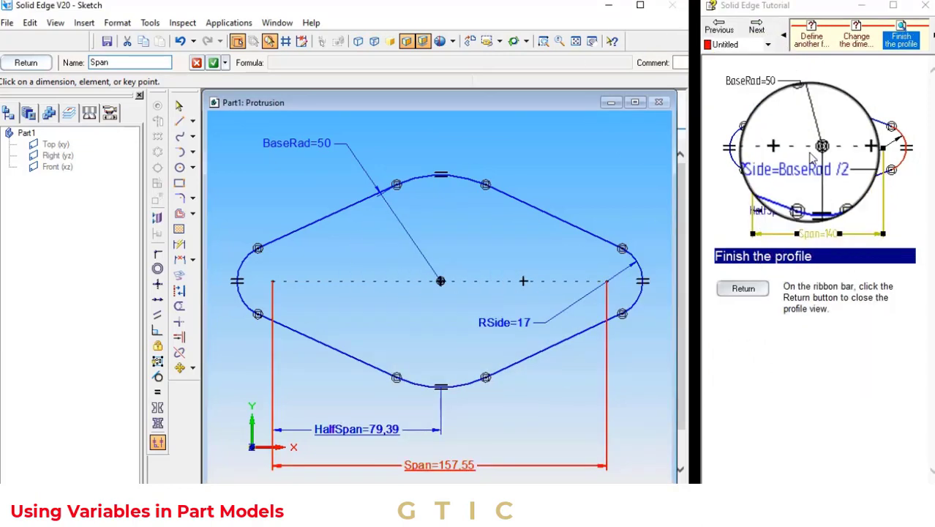
left_click(26, 62)
left_click(757, 30)
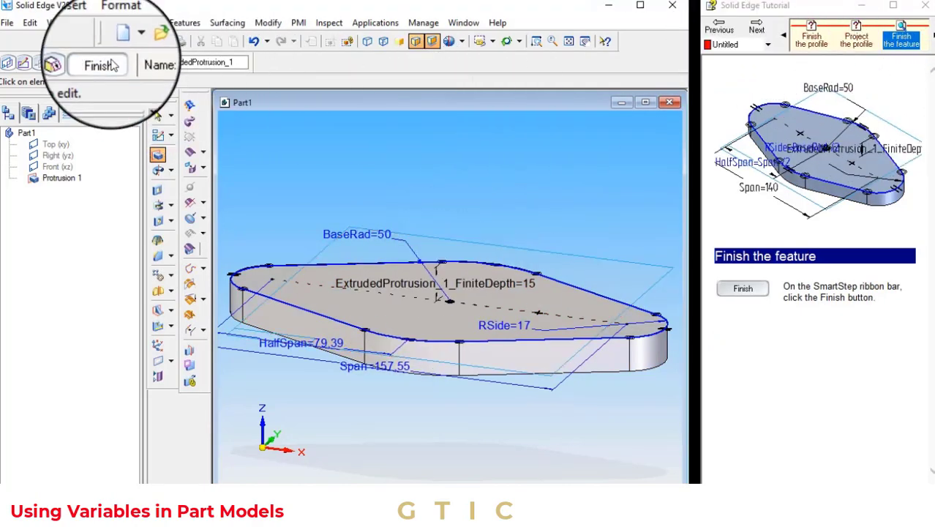
left_click(754, 30)
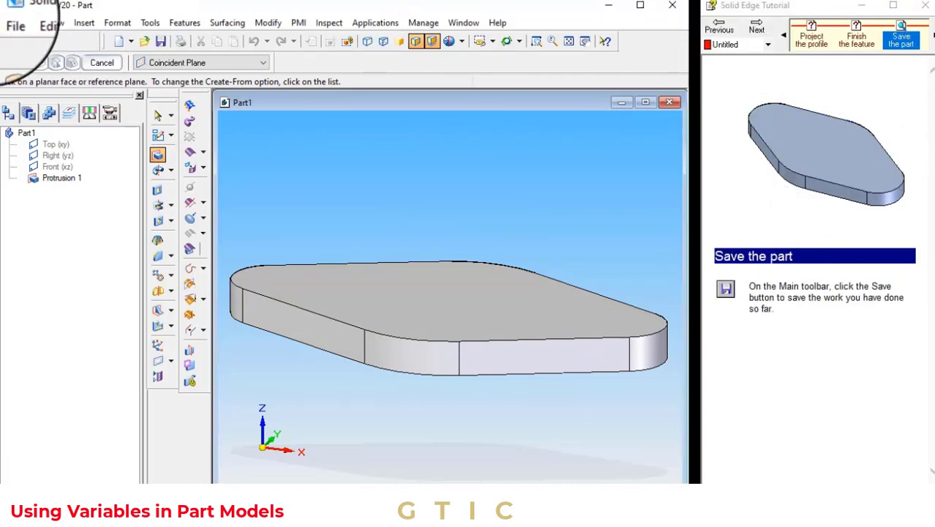
Save the part as Part15.par, replacing the existing file
left_click(8, 21)
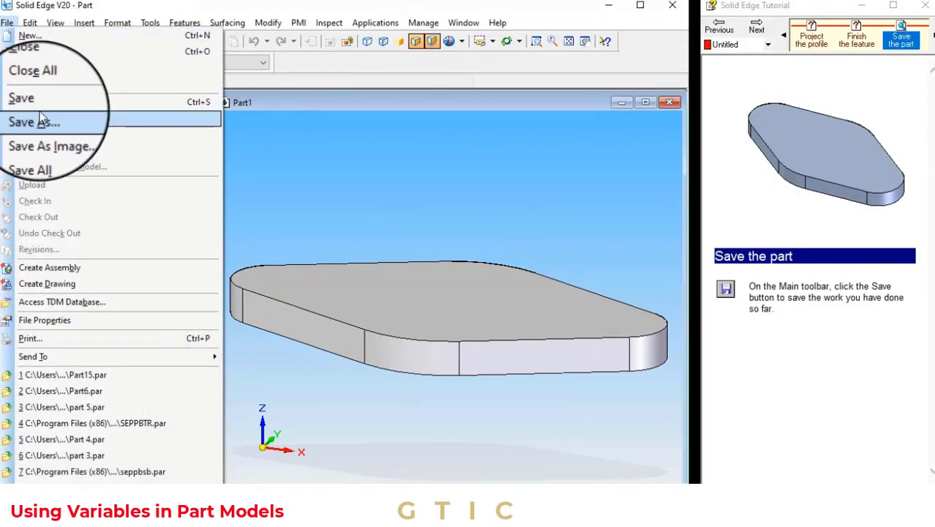
left_click(36, 117)
left_click_drag(277, 310, 260, 309)
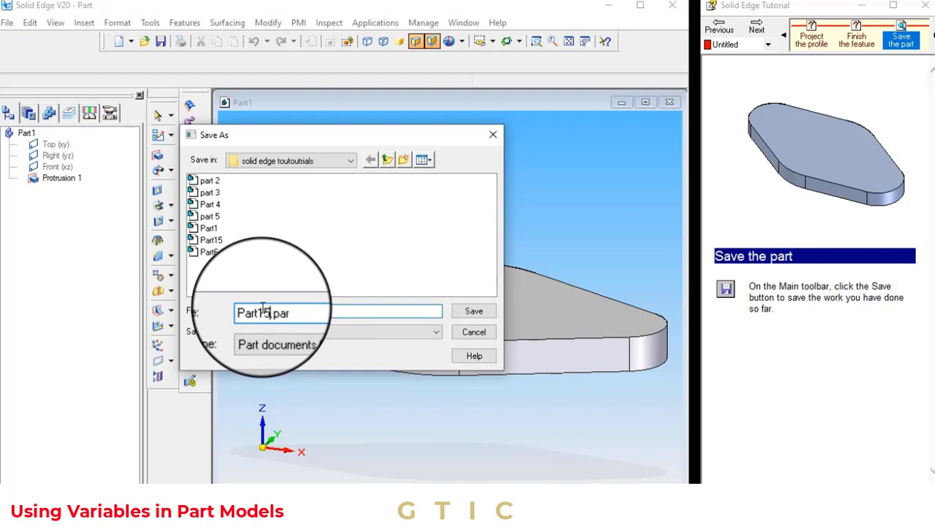
key("Return")
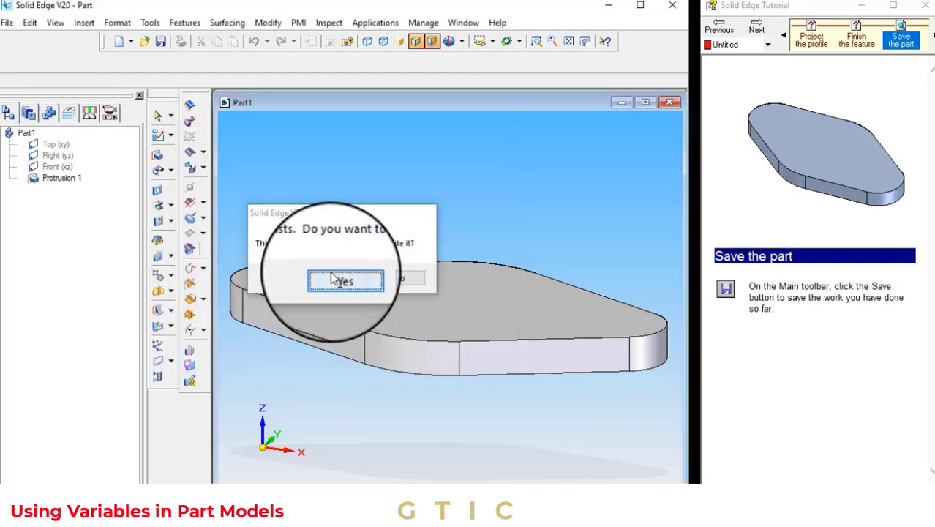
left_click(333, 278)
left_click(757, 29)
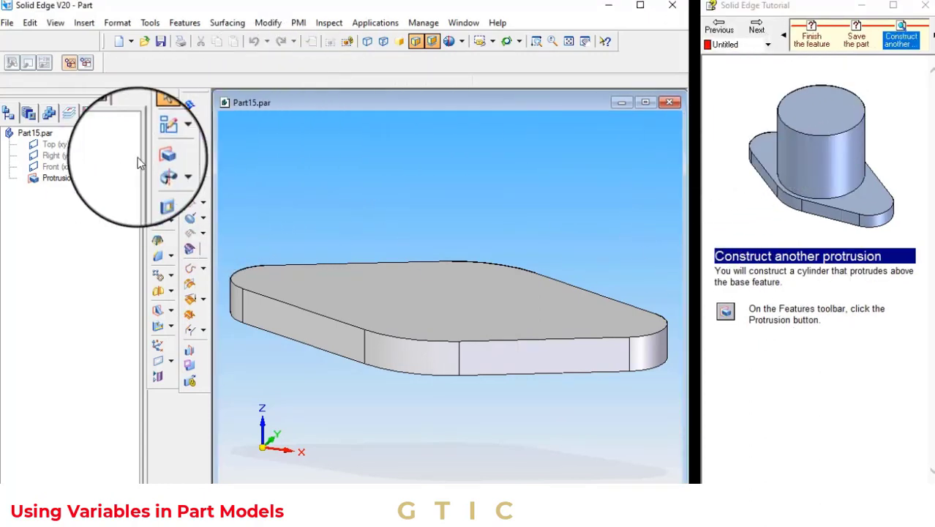
Start another protrusion and set its profile plane to the last plane used
left_click(753, 31)
left_click(201, 62)
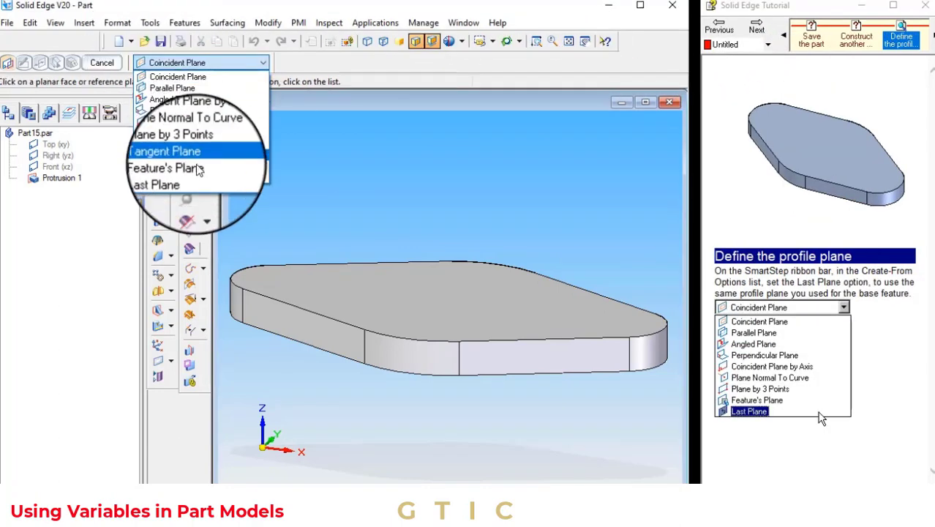
left_click(176, 177)
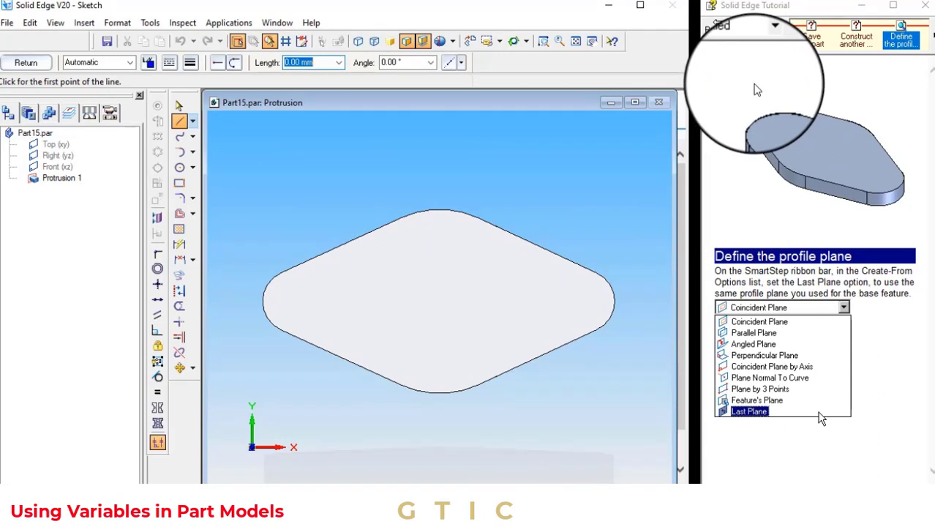
Draw a 90 mm diameter circle centered on the profile's top arc center
left_click(757, 29)
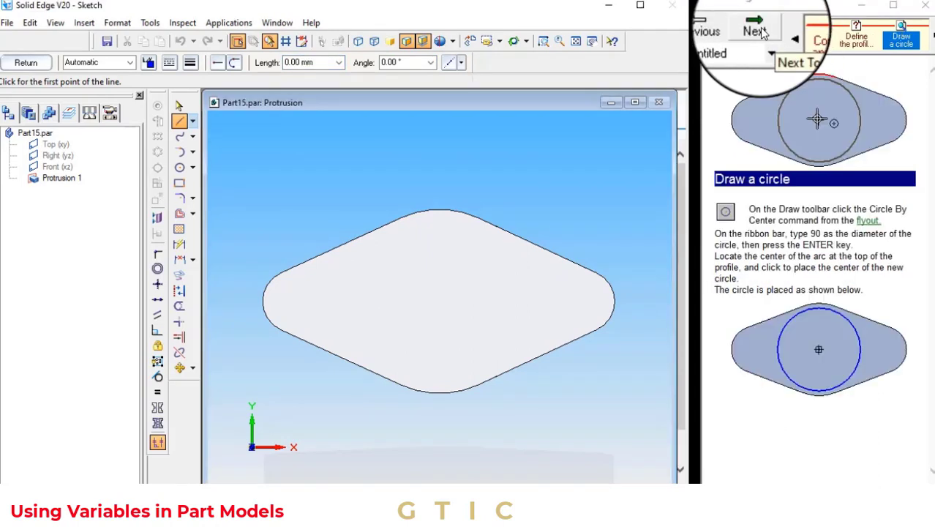
left_click(180, 167)
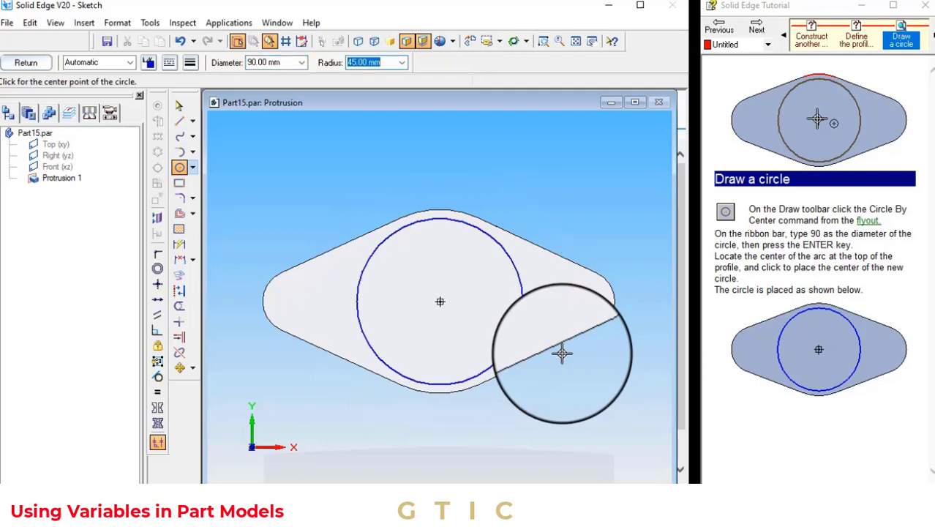
left_click(756, 29)
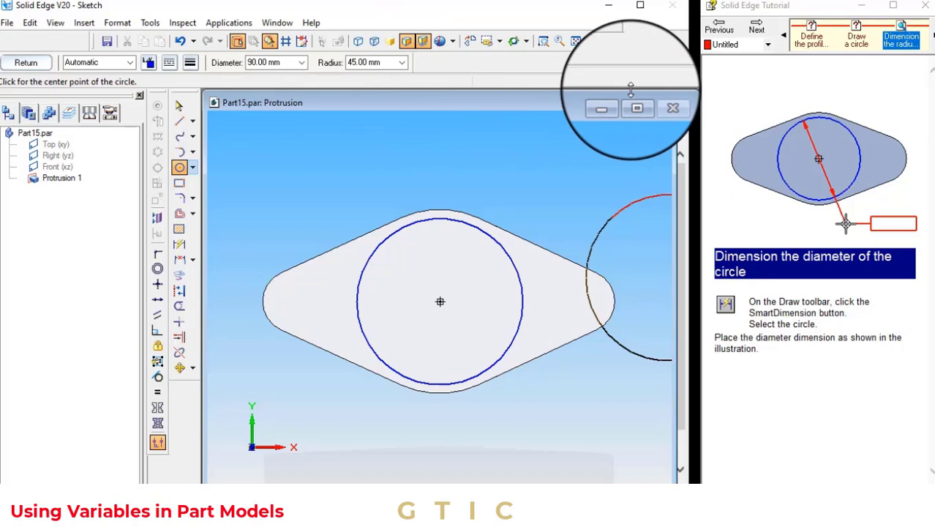
Dimension the diameter of the 90 mm circle with SmartDimension
left_click(179, 244)
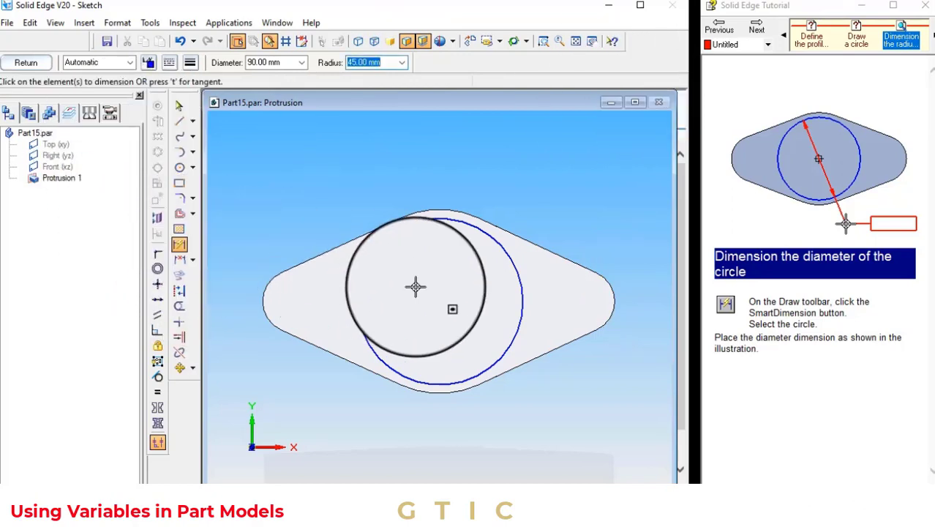
left_click(513, 269)
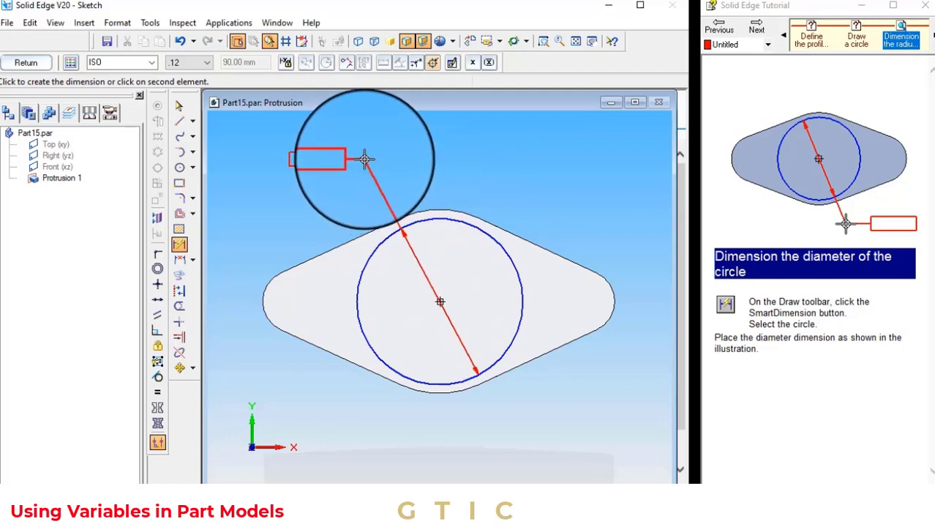
left_click(364, 159)
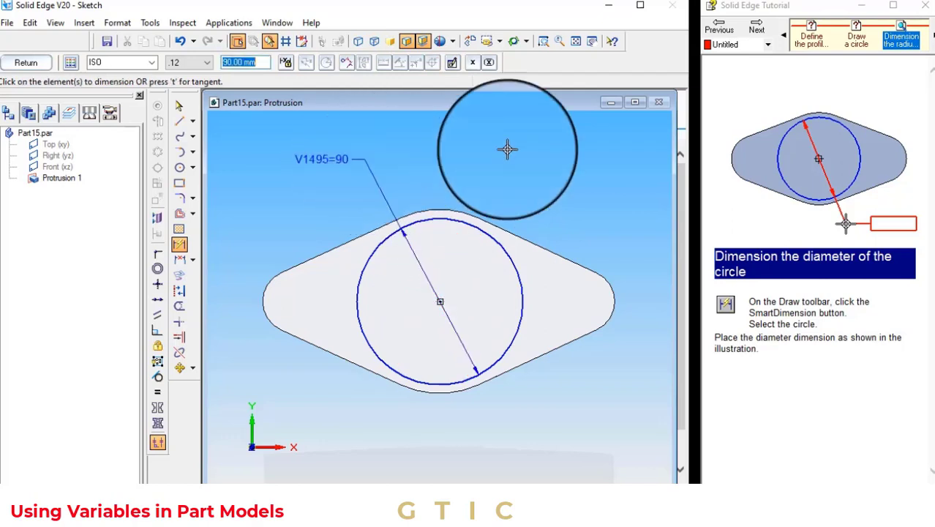
left_click(179, 105)
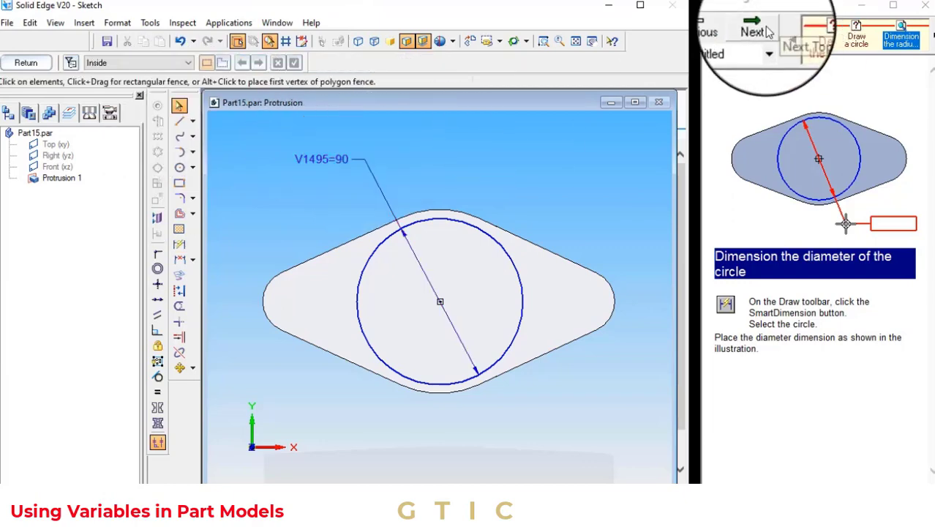
left_click(757, 29)
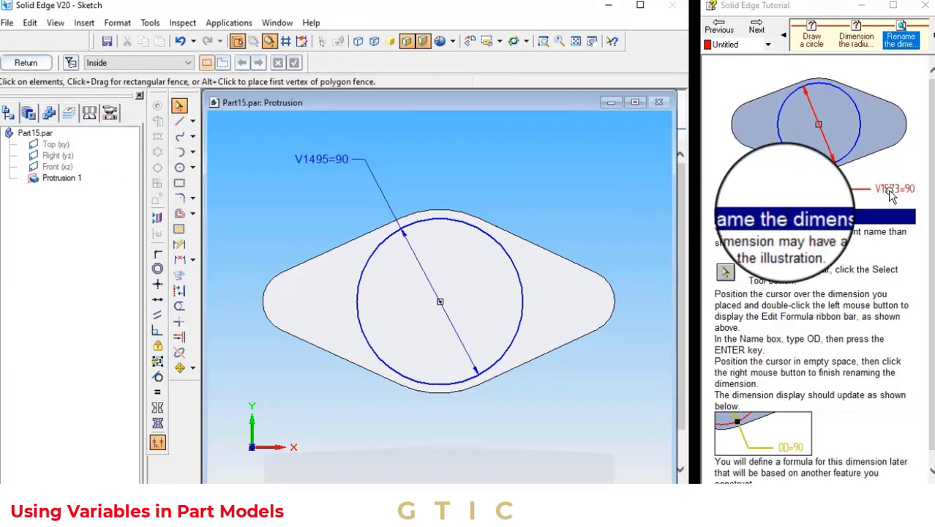
left_click(756, 29)
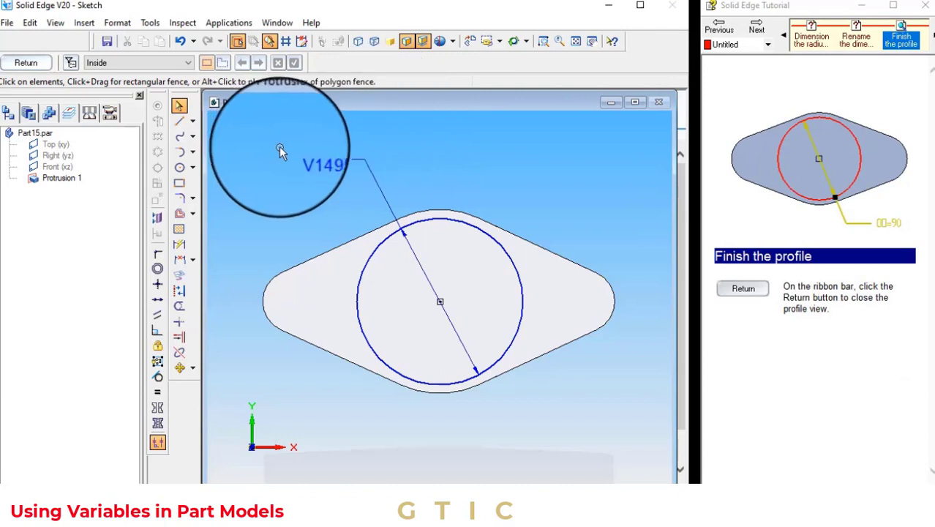
Rename the circle's diameter dimension as OD through Edit Formula
right_click(313, 157)
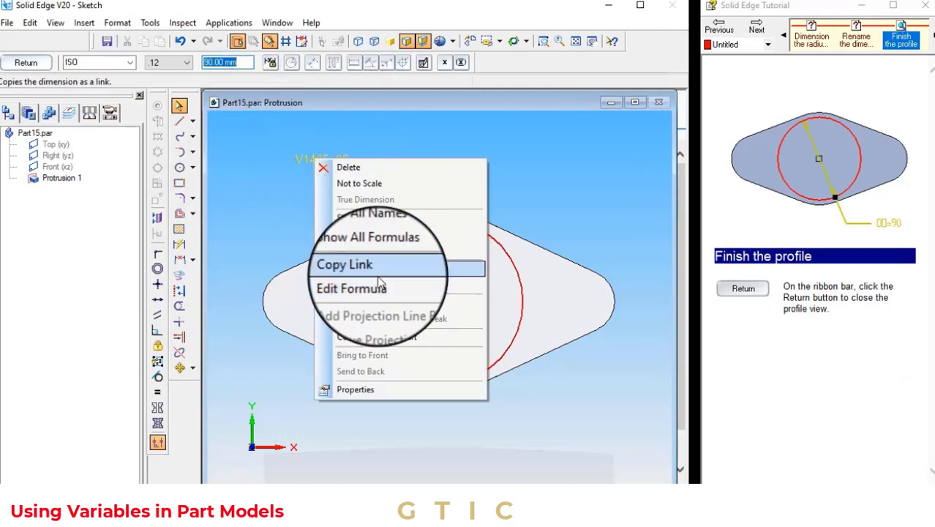
left_click(358, 251)
right_click(339, 157)
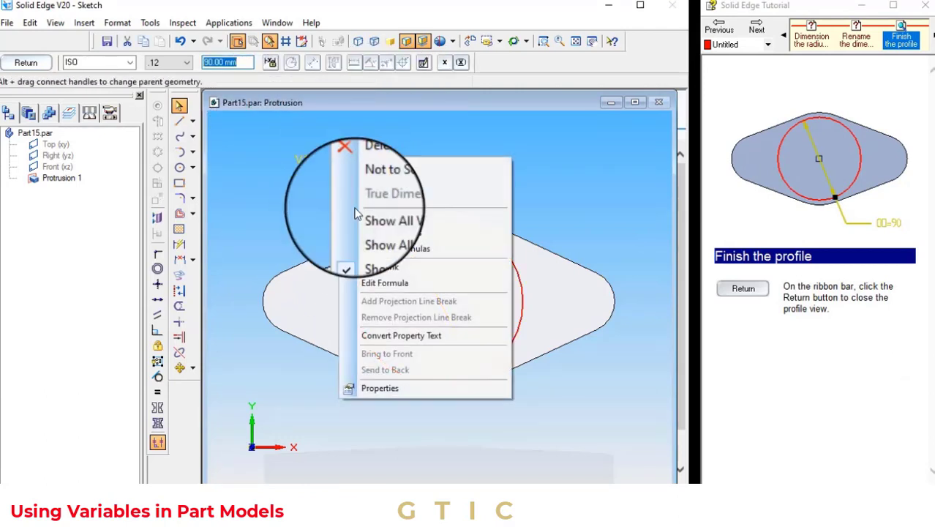
left_click(382, 282)
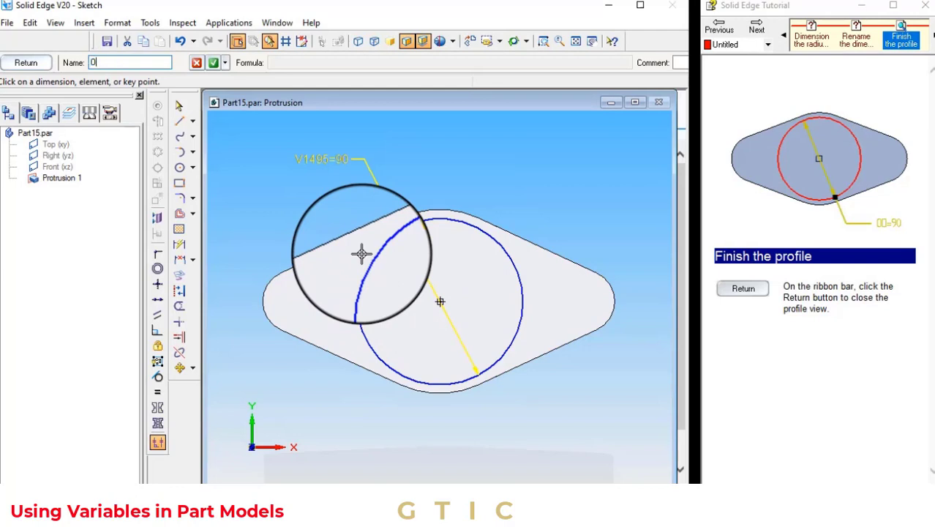
left_click(212, 67)
Save the part with the cylindrical protrusion
left_click(758, 32)
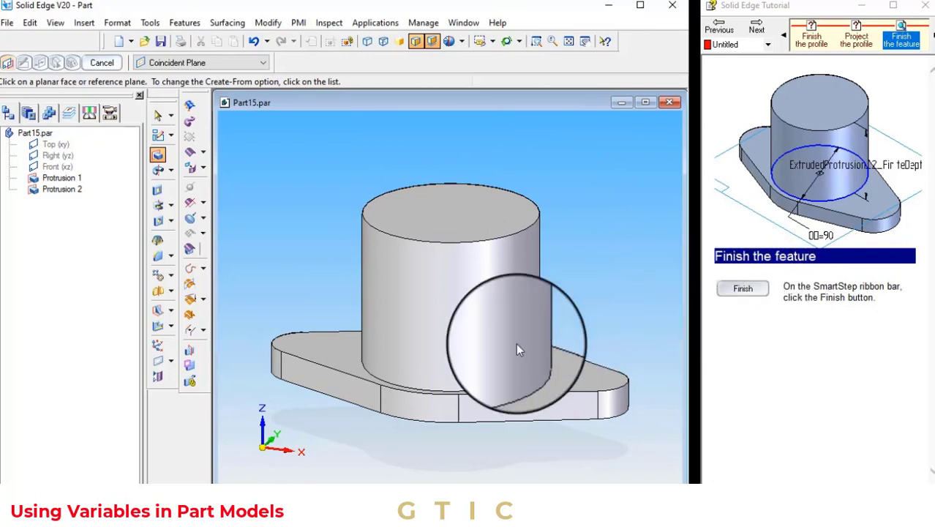
left_click(760, 30)
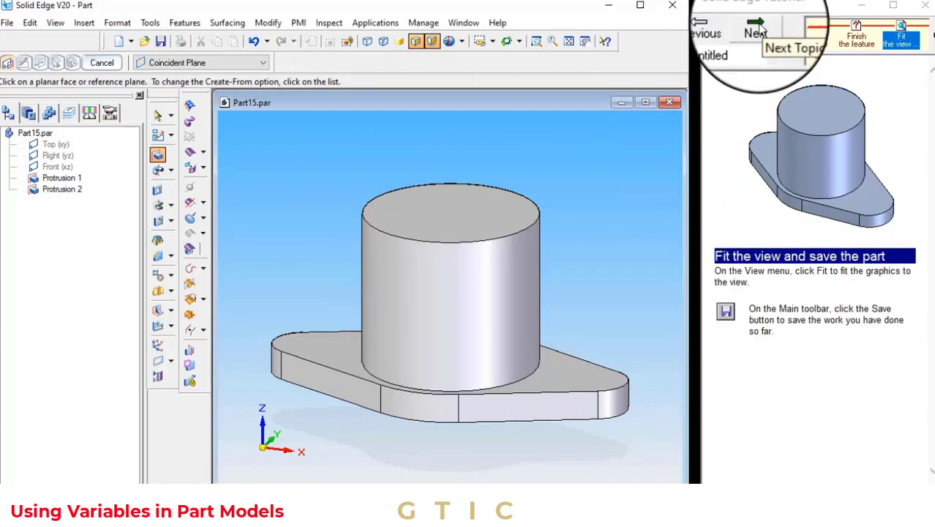
left_click(11, 24)
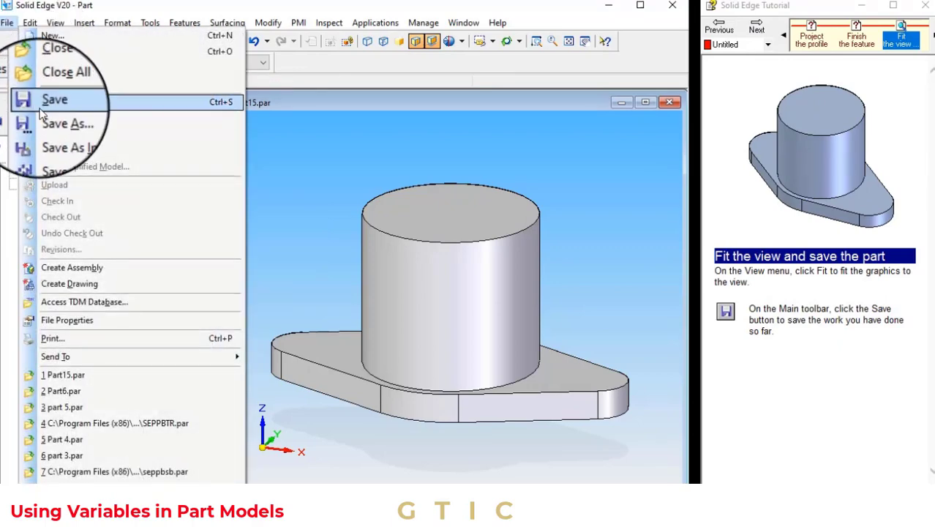
left_click(43, 98)
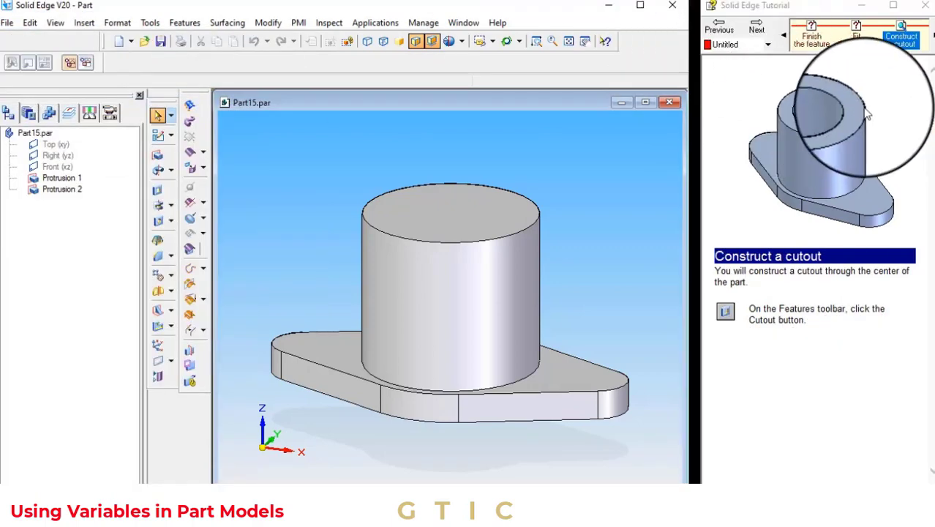
Start a cutout and set its profile plane to the last plane used
left_click(757, 31)
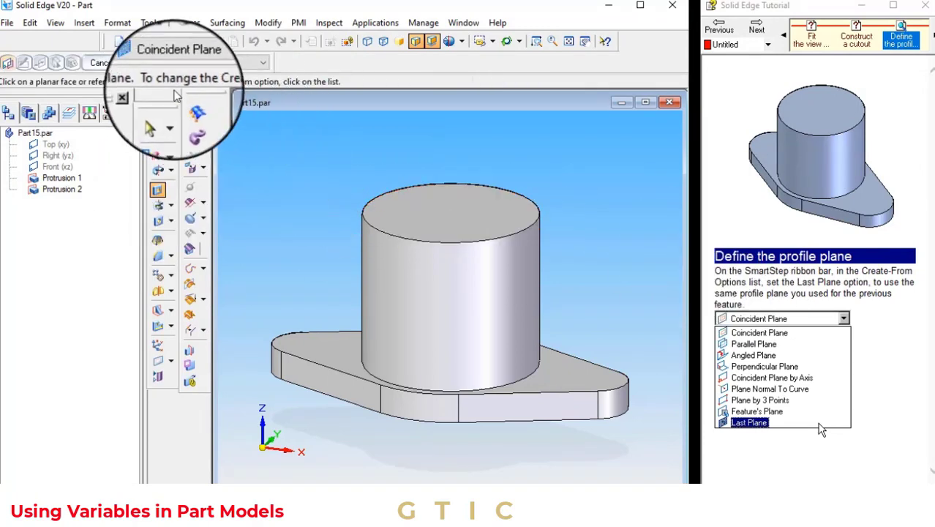
left_click(183, 62)
left_click(159, 178)
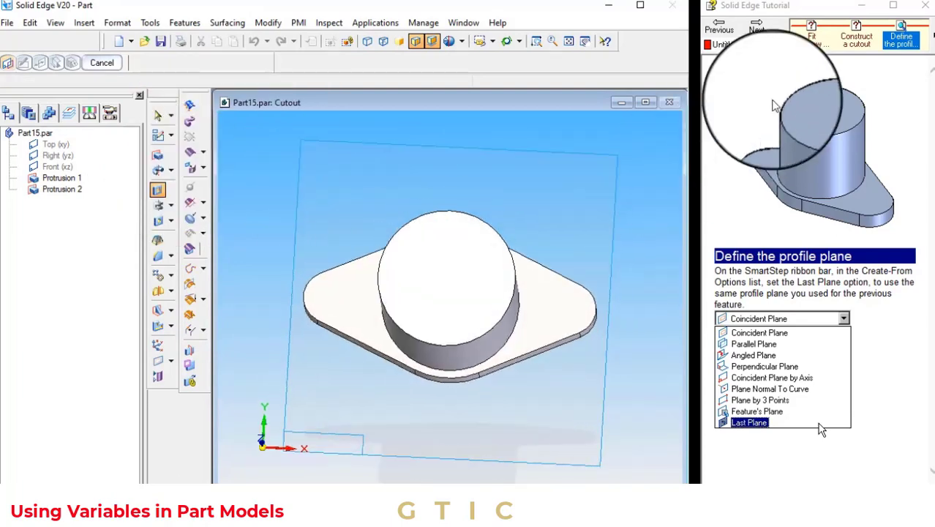
left_click(756, 30)
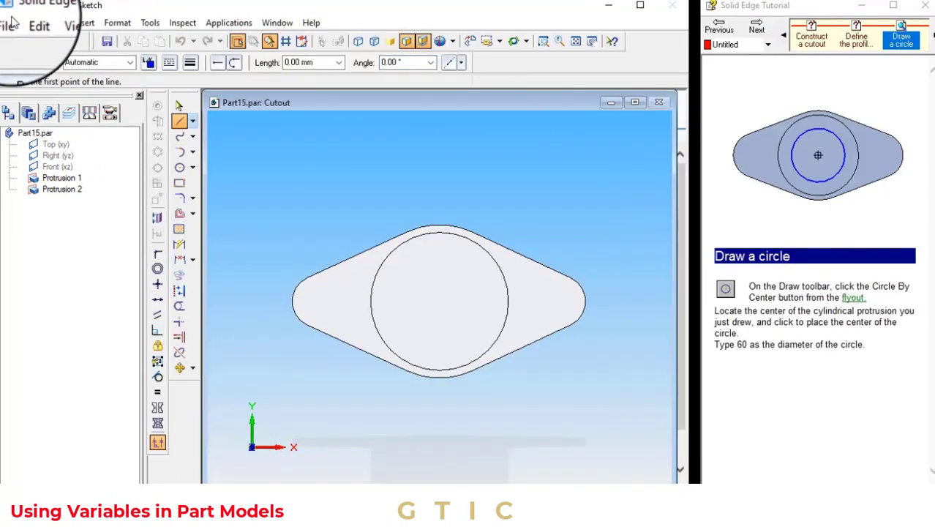
Draw a 60 mm diameter circle centered on the cylinder's center
left_click(179, 166)
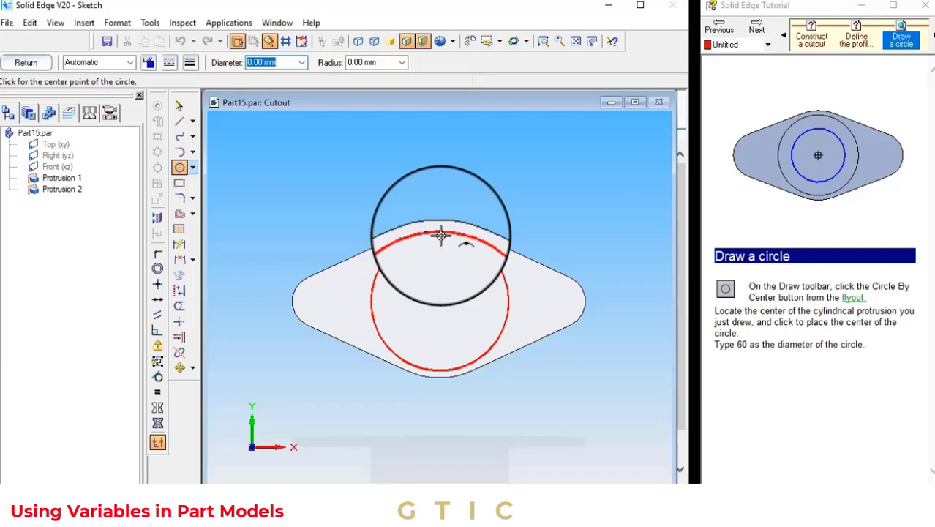
left_click(438, 301)
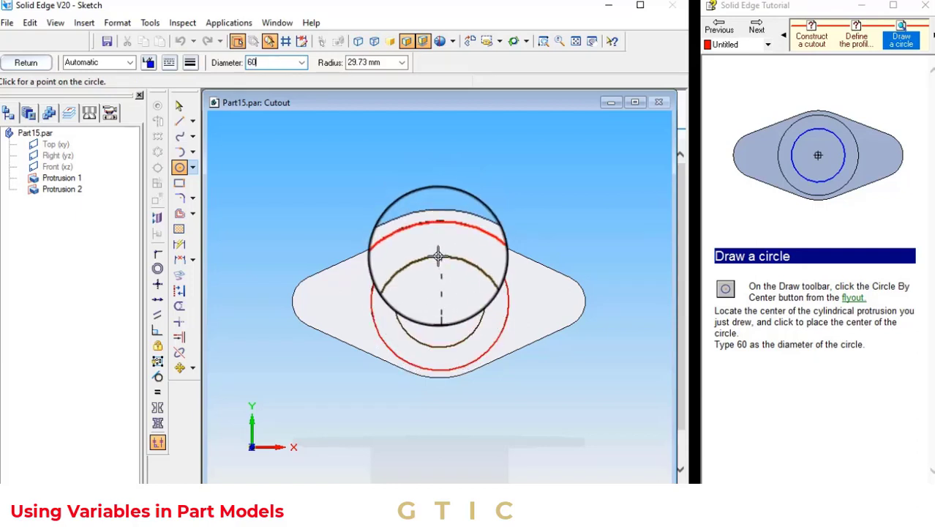
left_click(756, 30)
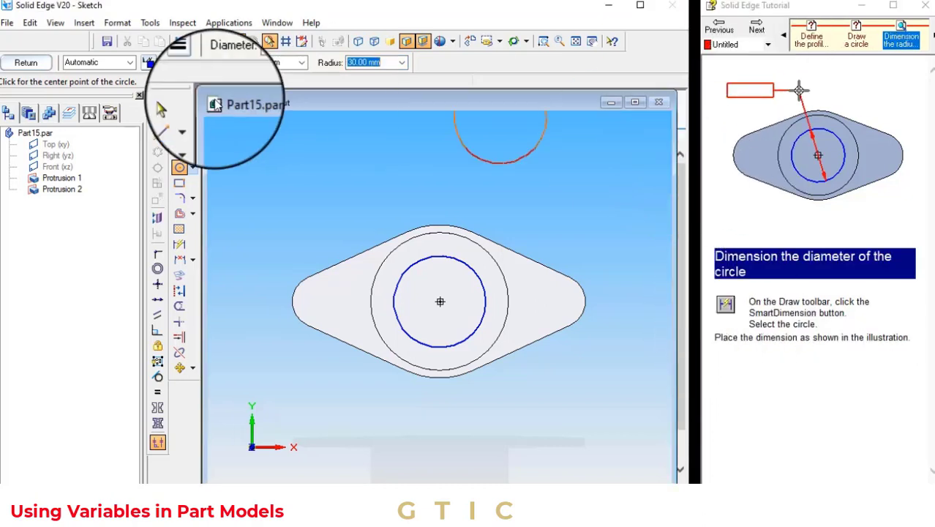
Dimension the diameter of the 60 mm circle with SmartDimension
left_click(180, 246)
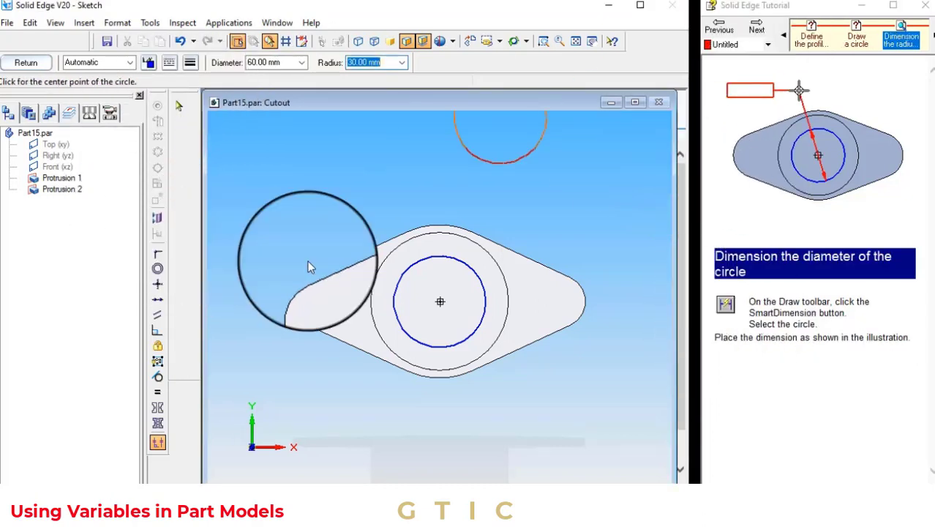
left_click(473, 268)
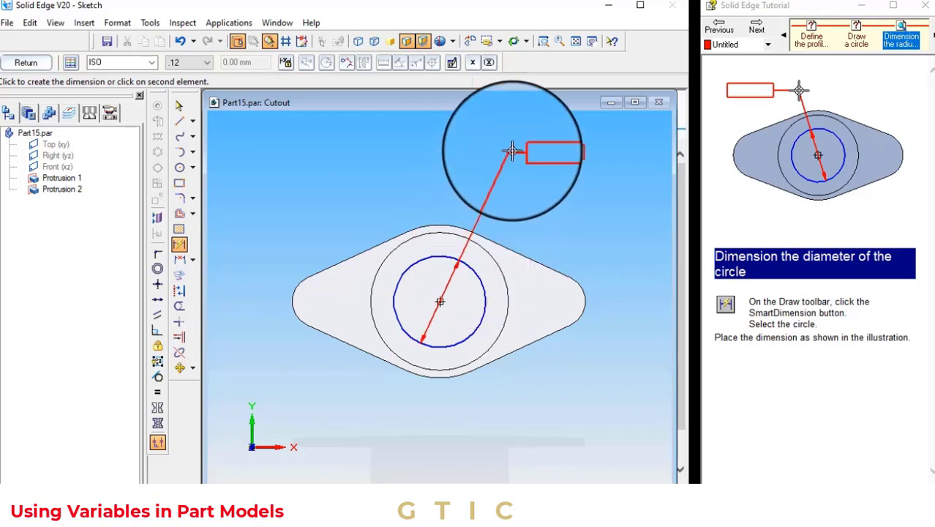
left_click(512, 149)
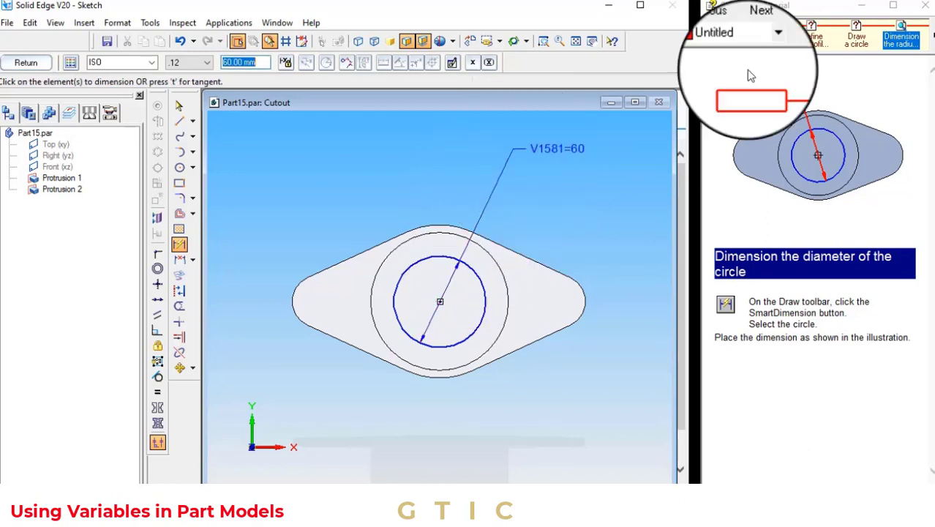
left_click(741, 25)
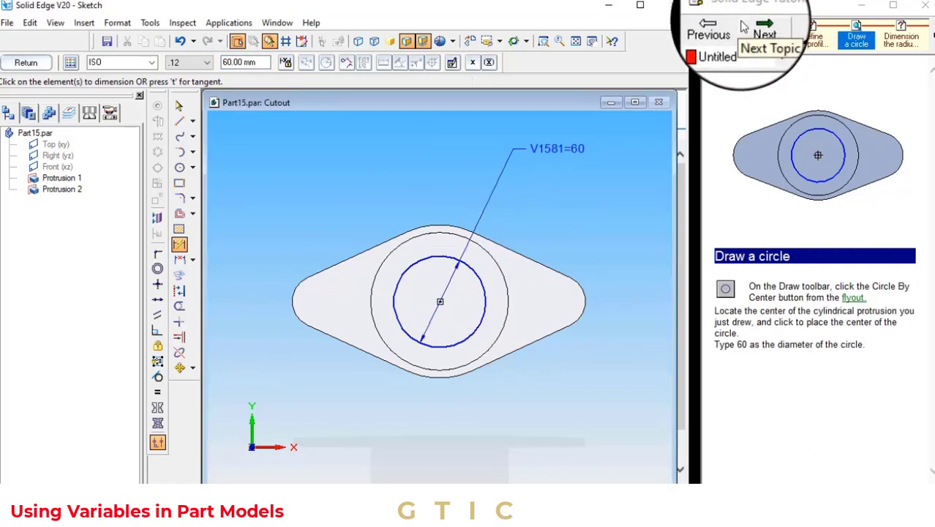
left_click(743, 27)
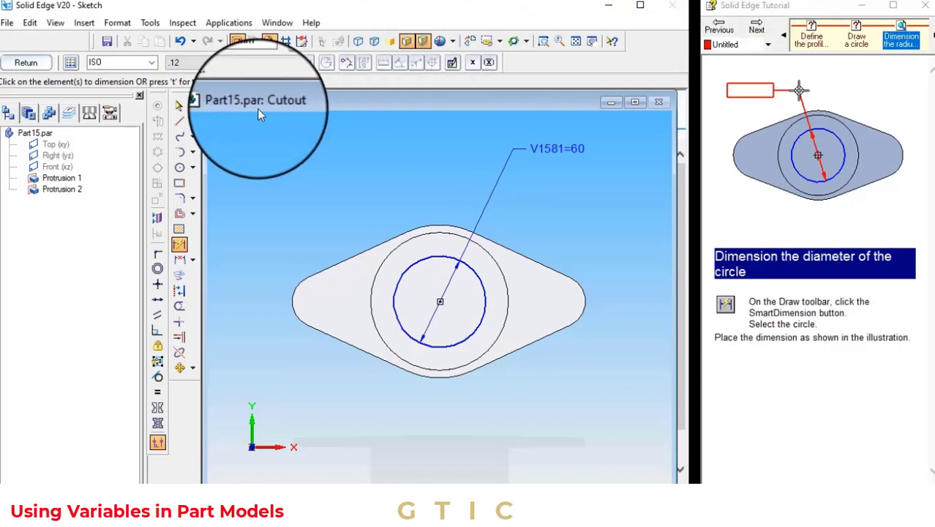
left_click(180, 108)
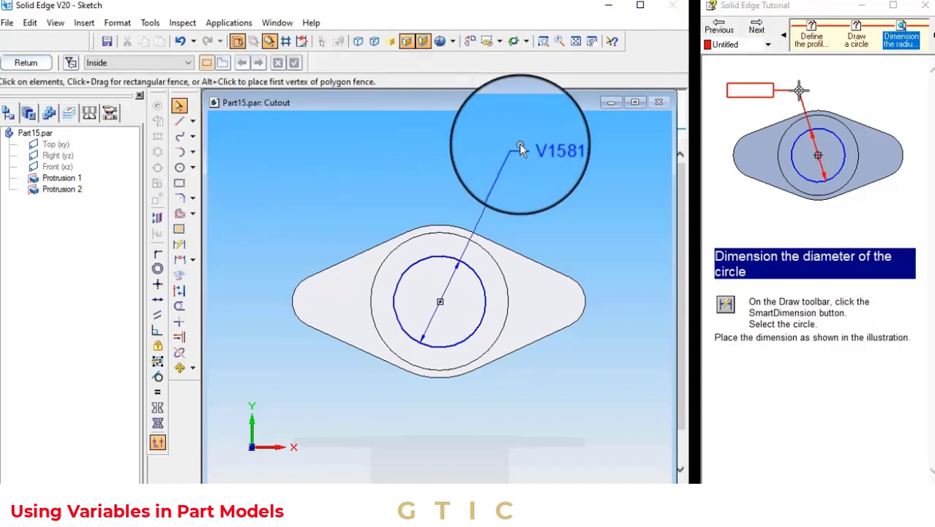
Rename the 60 mm diameter dimension as ID through Edit Formula
right_click(540, 147)
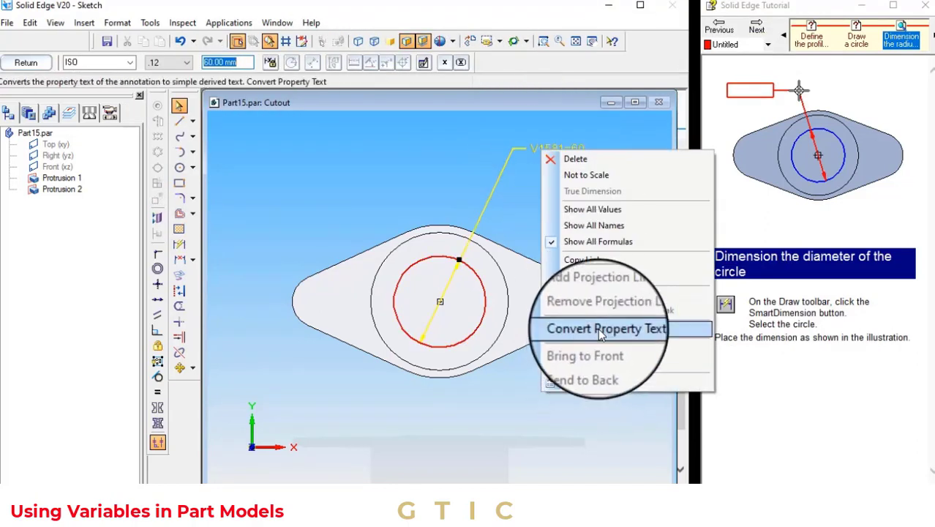
left_click(607, 277)
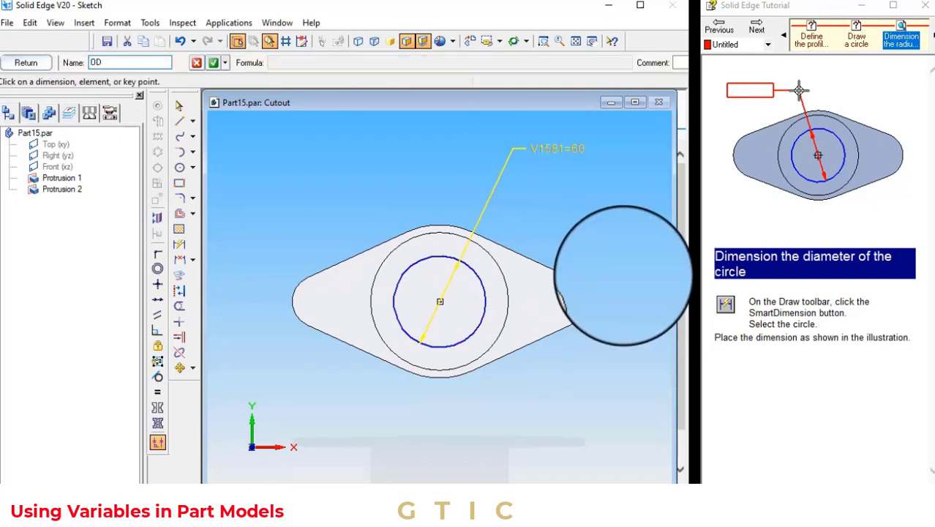
key("Return")
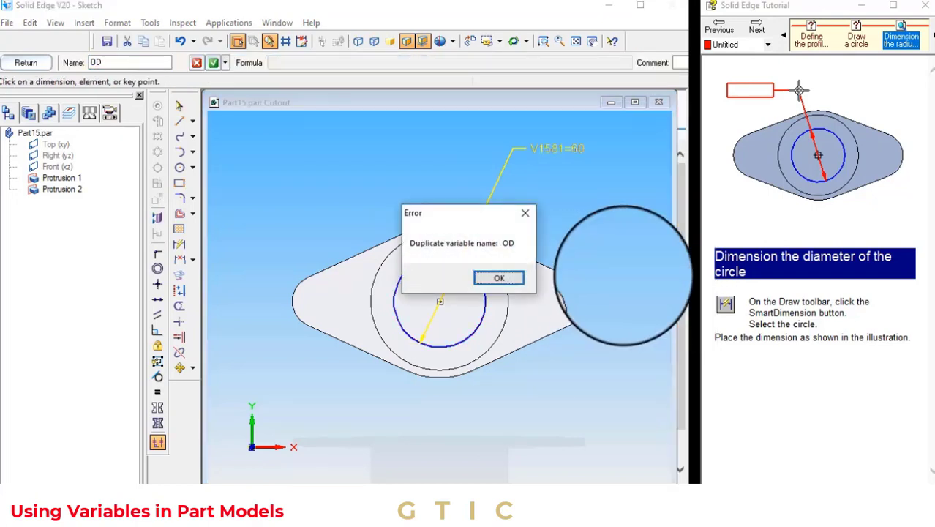
left_click(500, 280)
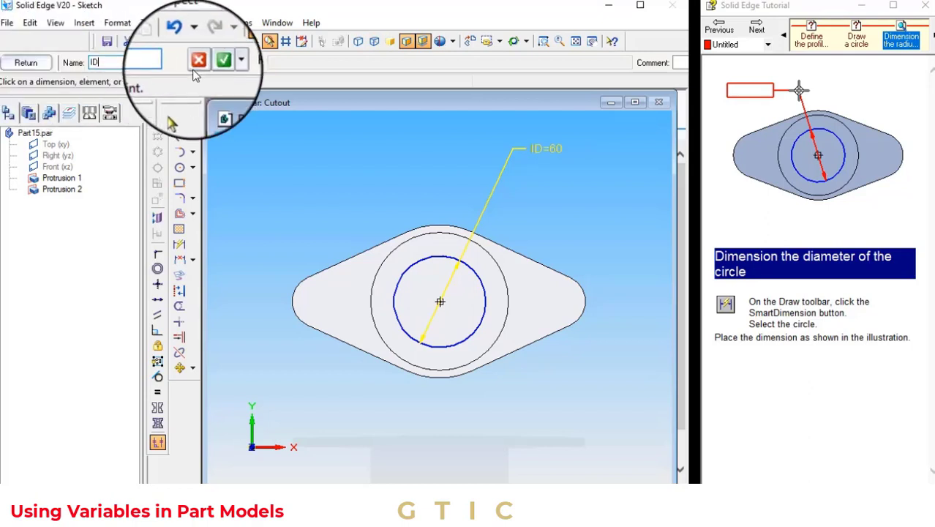
left_click(760, 34)
left_click(760, 34)
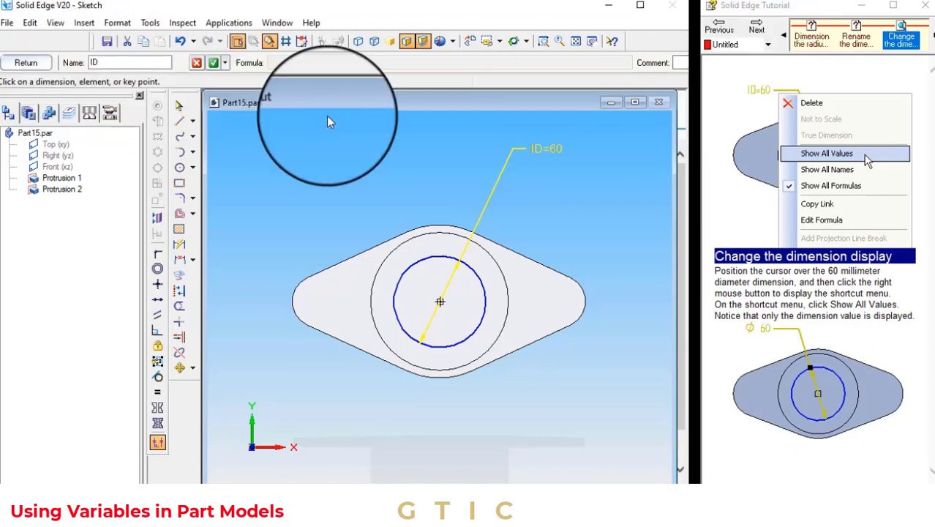
Switch the cutout's diameter dimension to display its value only instead of its name
left_click(494, 190)
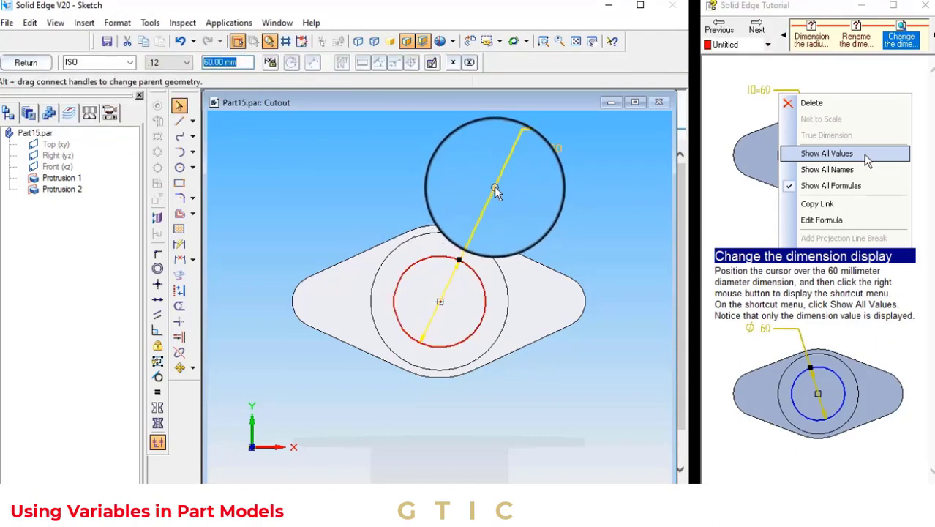
right_click(494, 190)
left_click(568, 249)
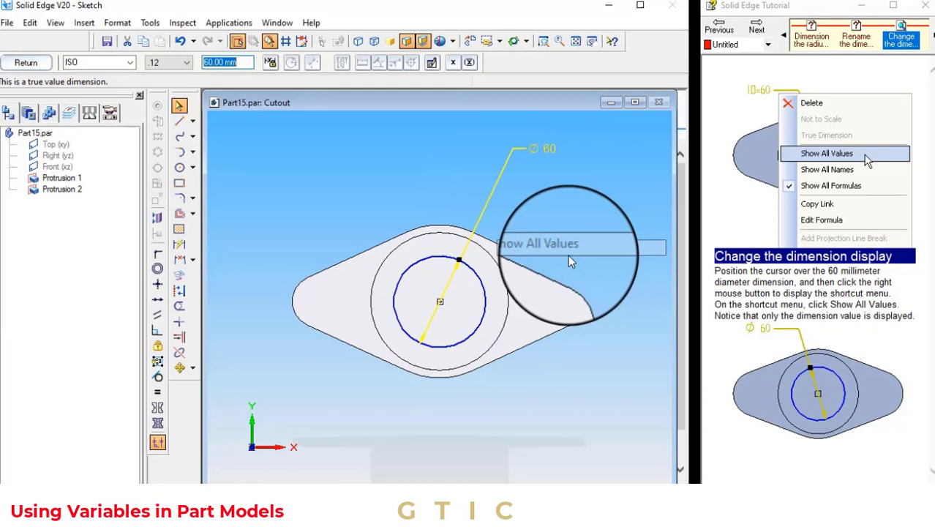
left_click(764, 33)
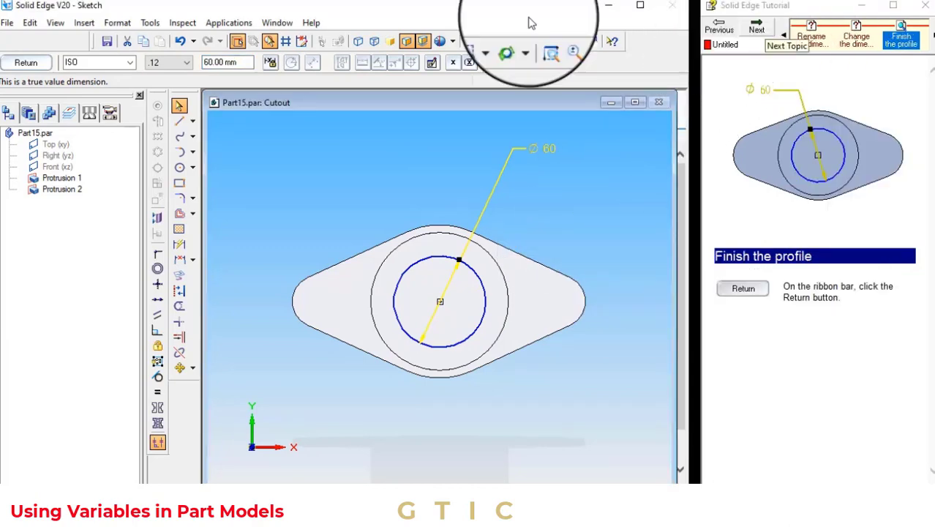
Finish the profile and complete the cutout, extending it symmetrically through the cylinder
left_click(26, 63)
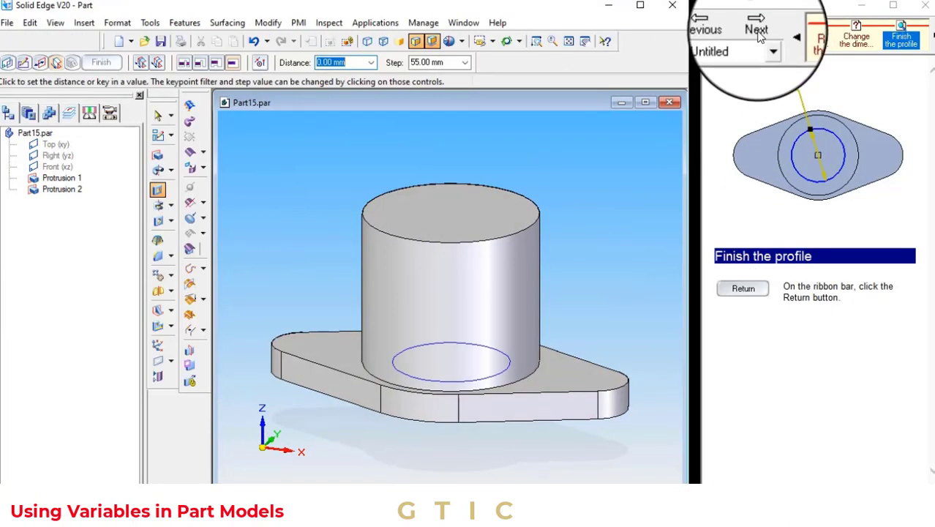
left_click(756, 29)
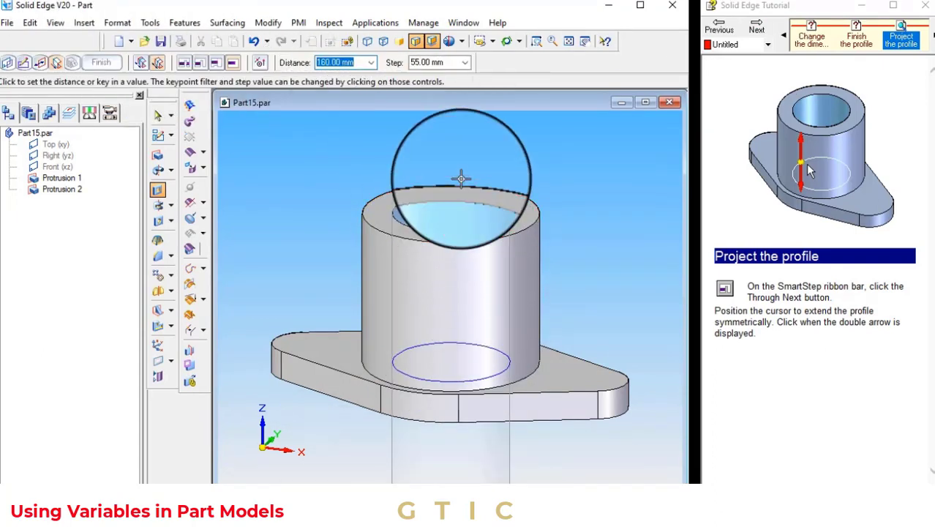
left_click(461, 178)
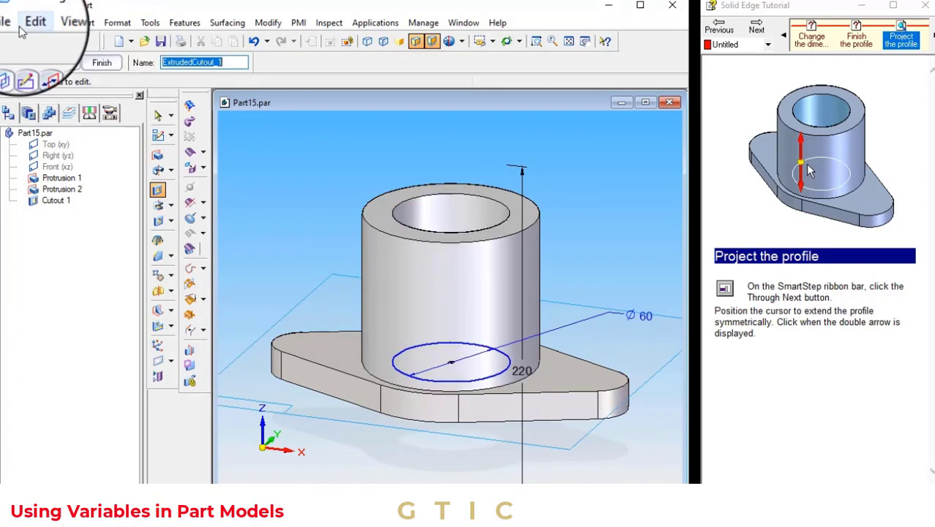
left_click(101, 63)
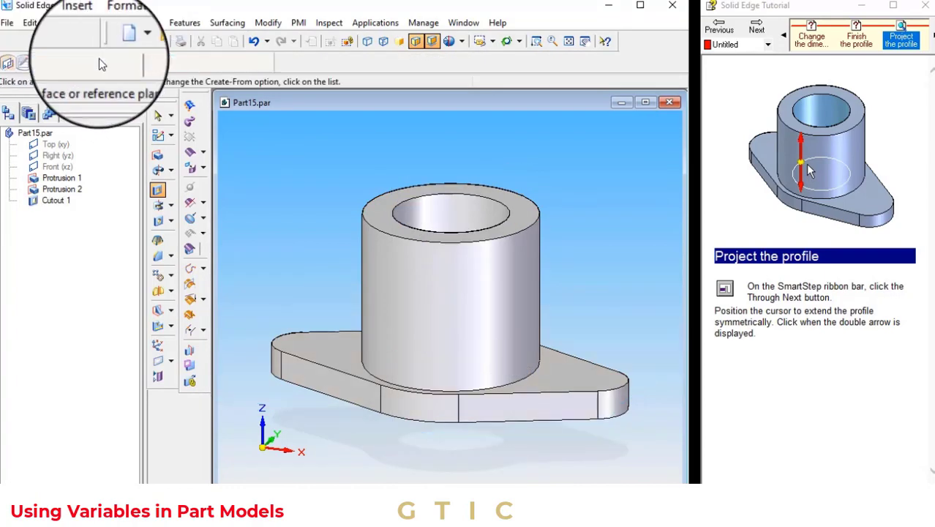
Save the part
left_click(756, 28)
left_click(756, 28)
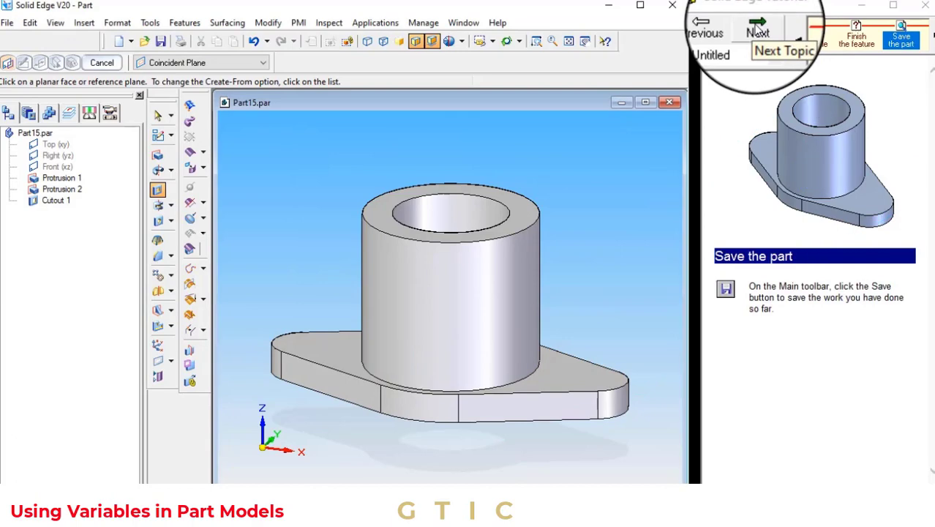
left_click(6, 23)
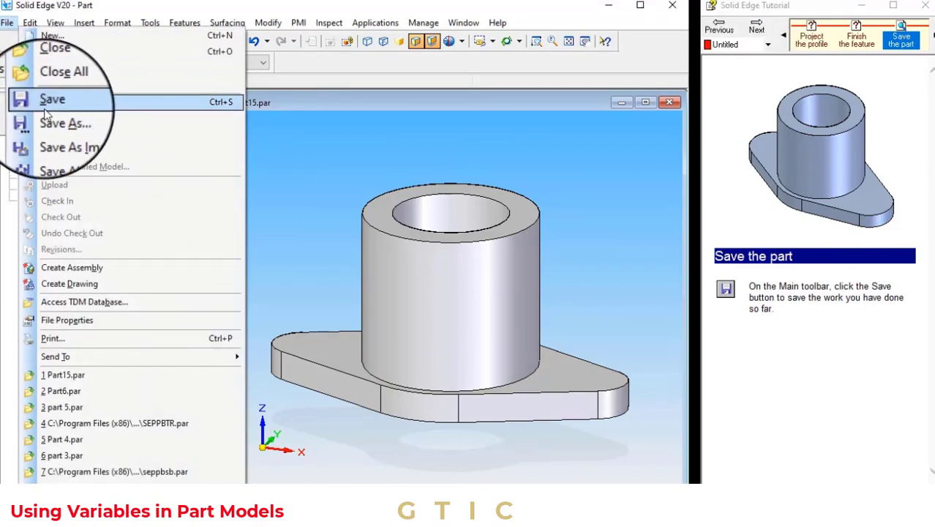
left_click(44, 102)
Start a Hole feature and set its profile plane to the last plane used
left_click(756, 28)
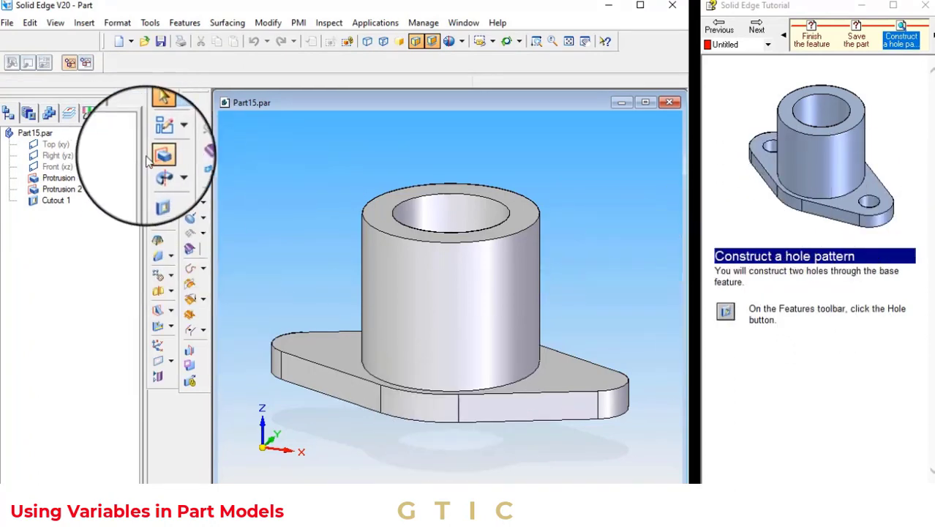
left_click(171, 224)
left_click(188, 223)
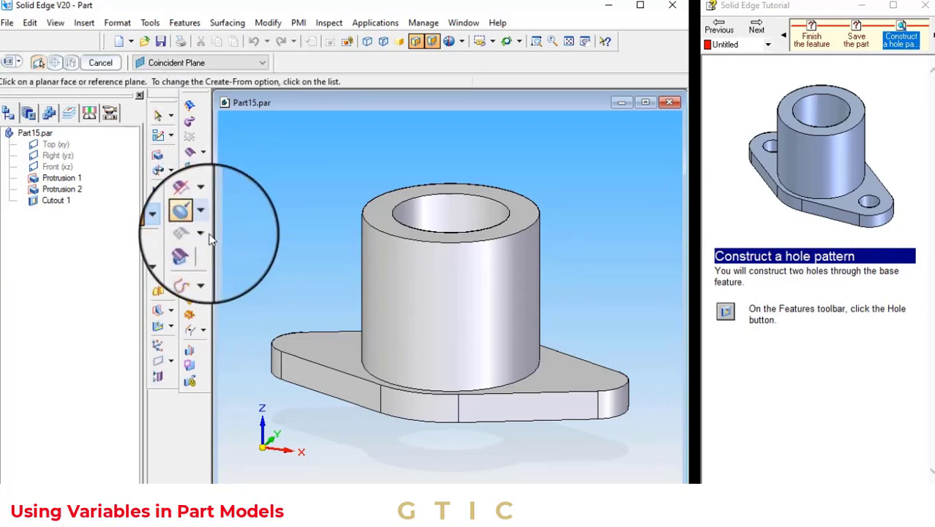
left_click(242, 63)
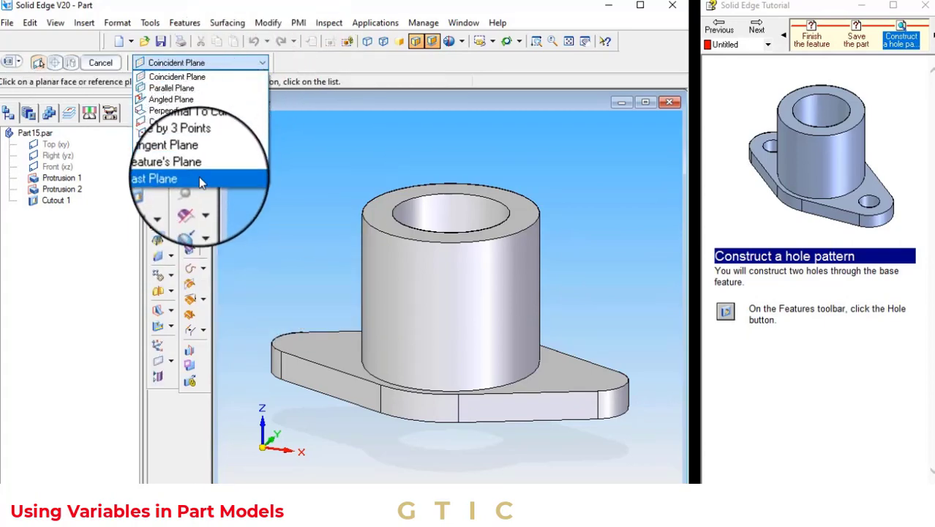
left_click(200, 176)
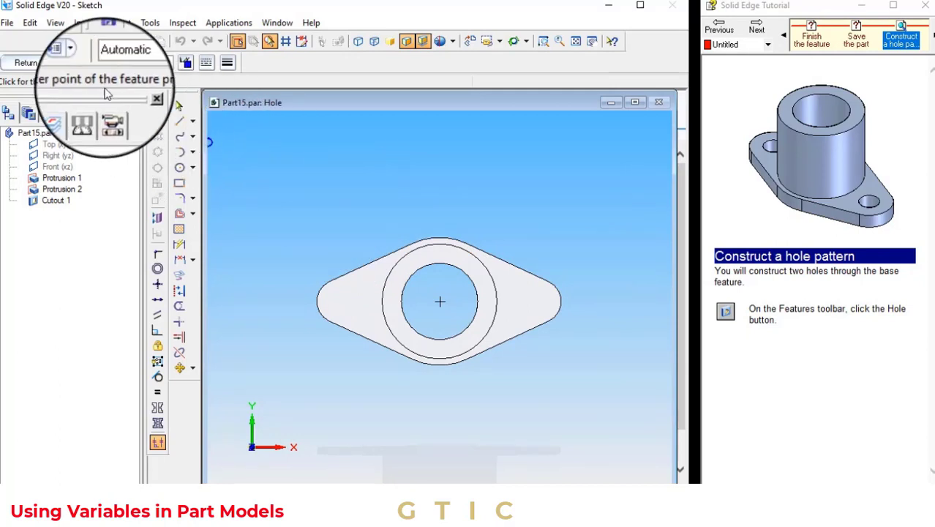
Set the hole options to a Simple hole with a 22 mm diameter
left_click(73, 63)
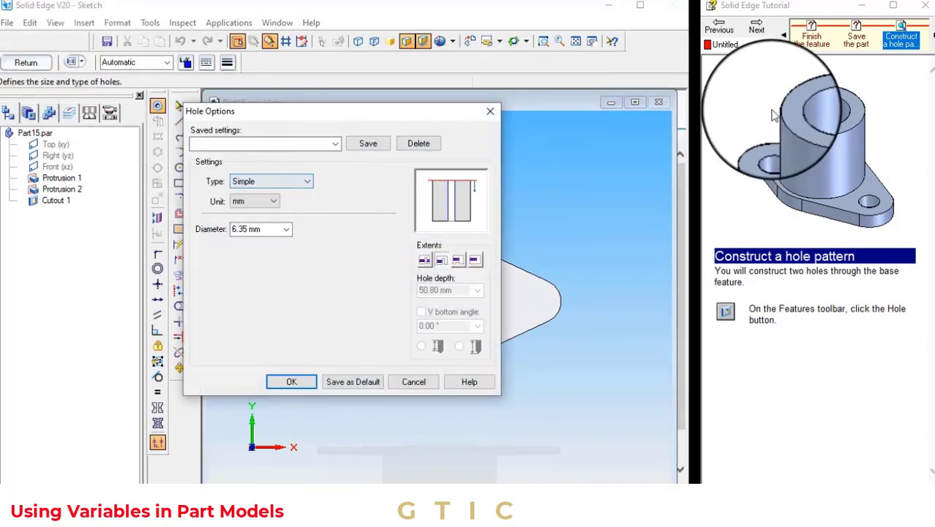
left_click(756, 29)
left_click(756, 29)
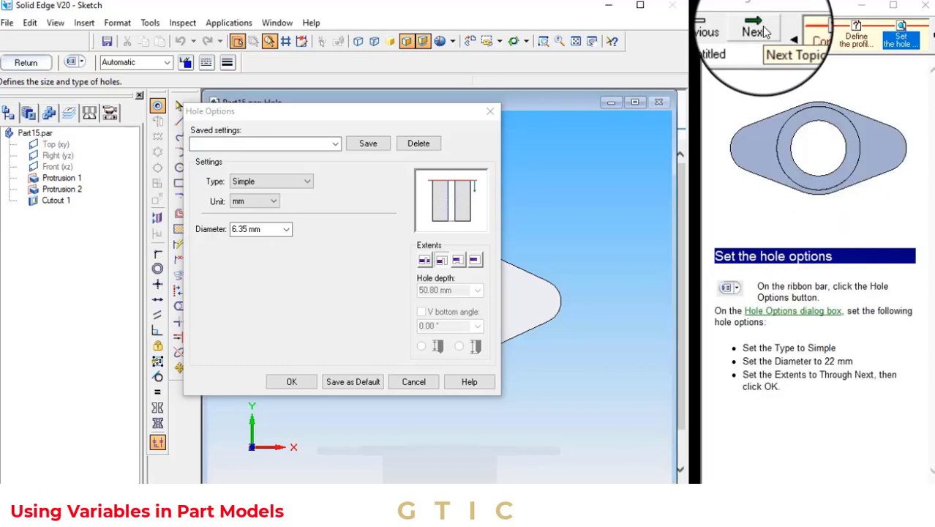
left_click(756, 30)
left_click(721, 29)
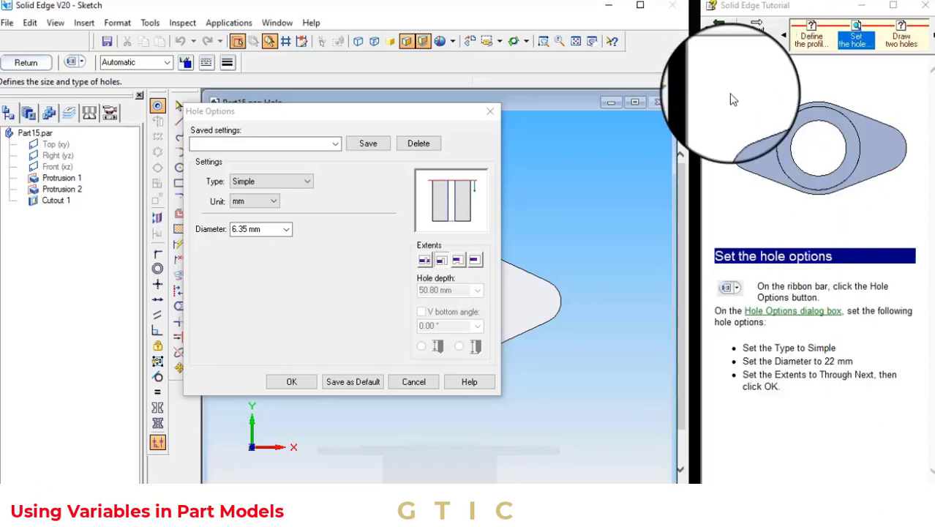
double_click(267, 229)
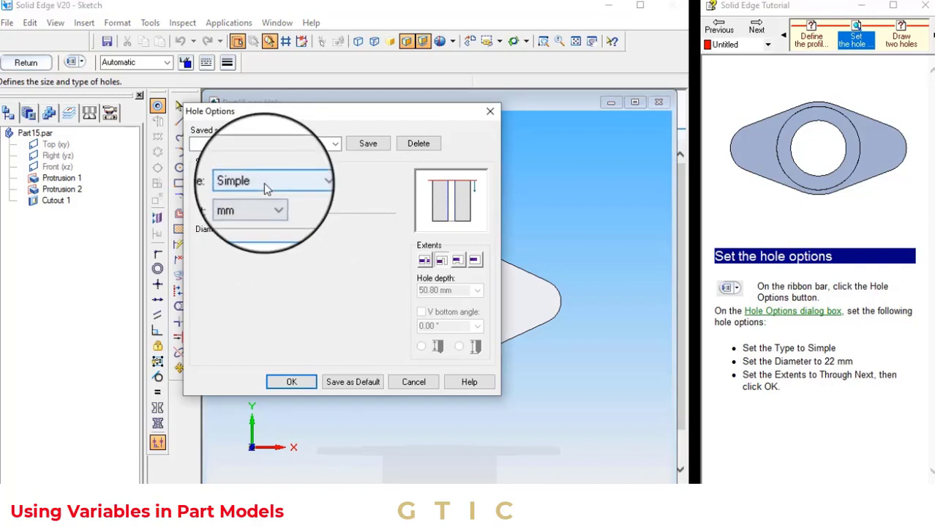
type("22")
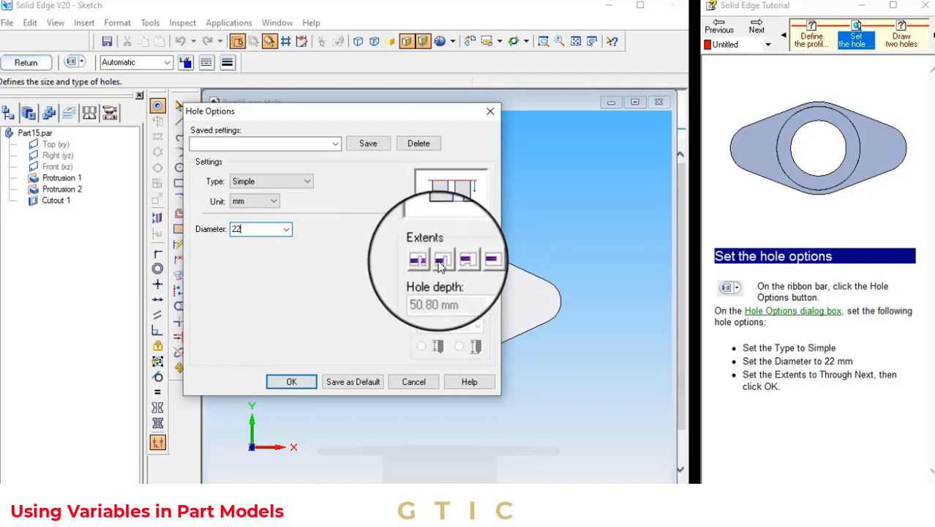
left_click(313, 383)
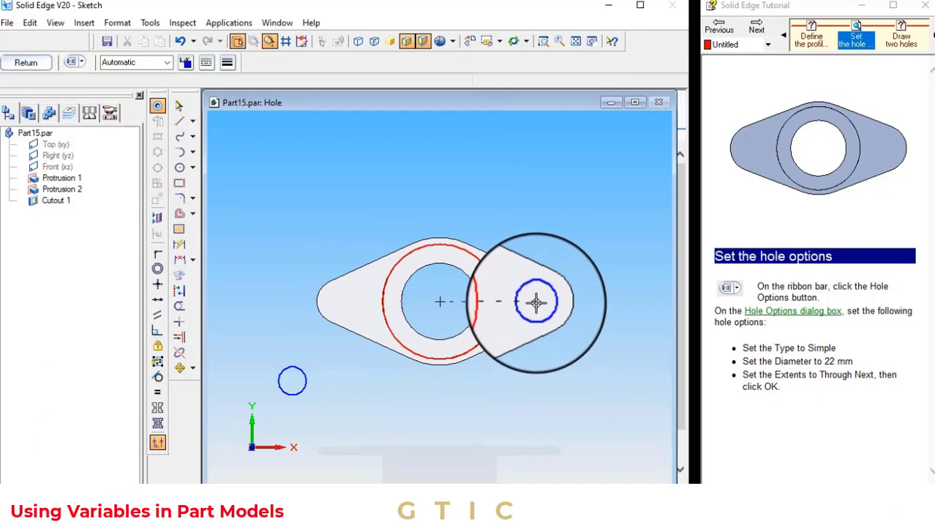
Place two holes at the centres of the base's end arcs and leave the hole sketch
left_click(536, 302)
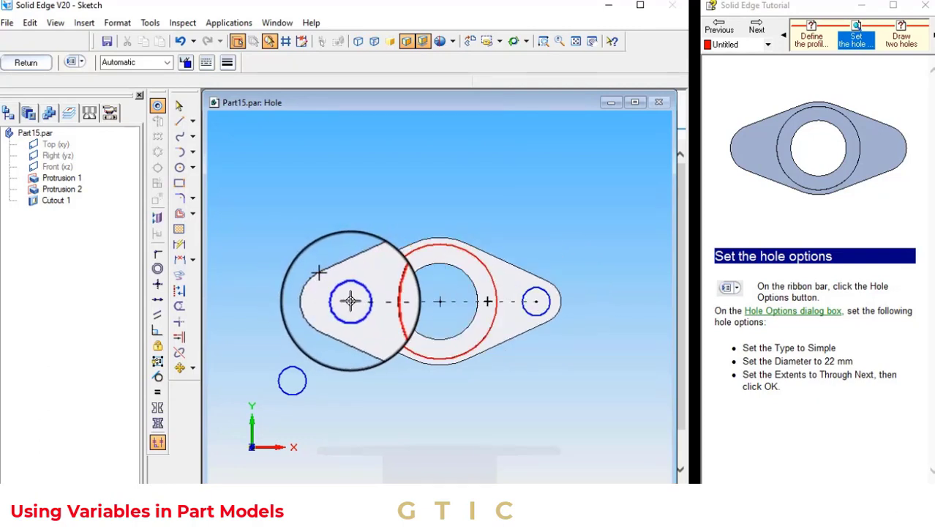
left_click(344, 301)
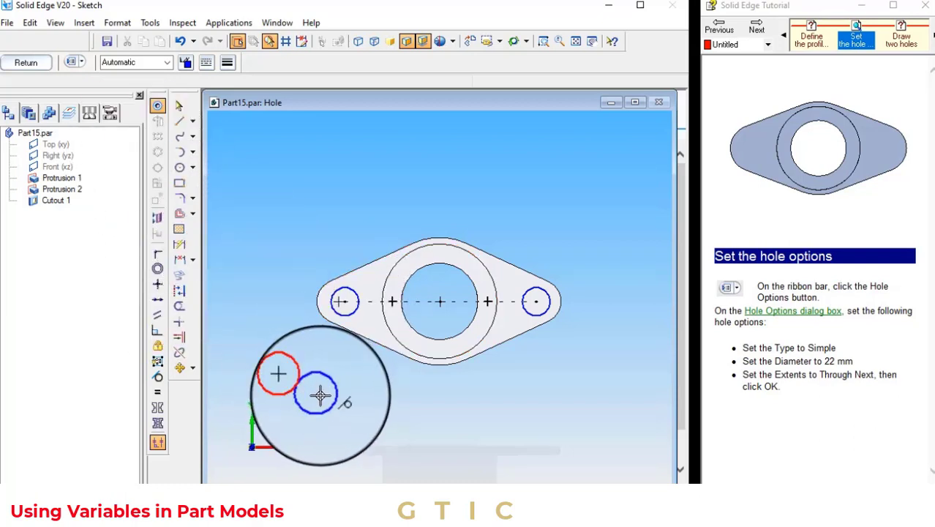
key("Escape")
left_click(284, 374)
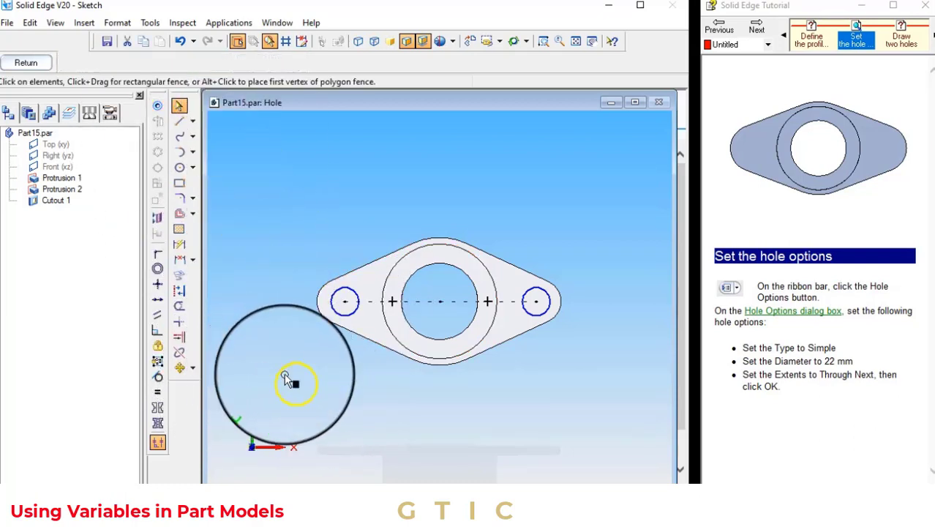
left_click(26, 65)
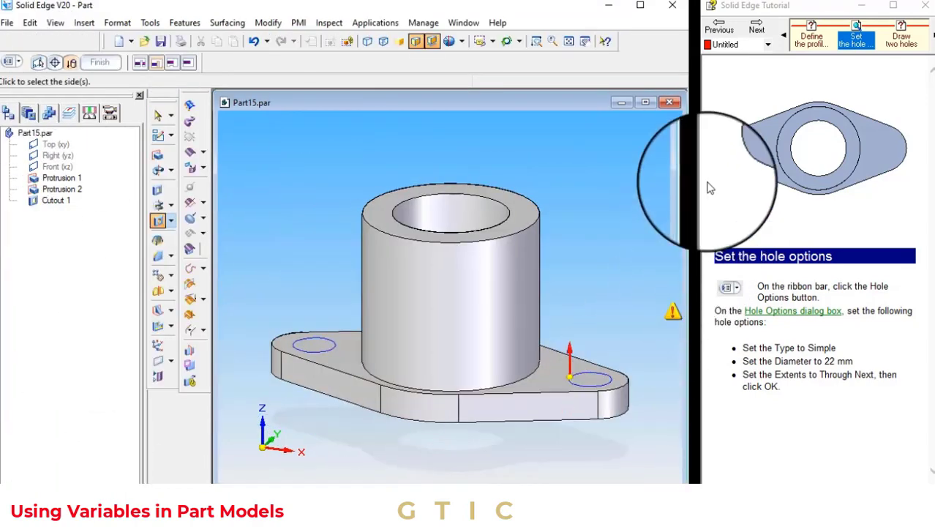
Extend the holes downward through the base and finish the hole feature
left_click(756, 29)
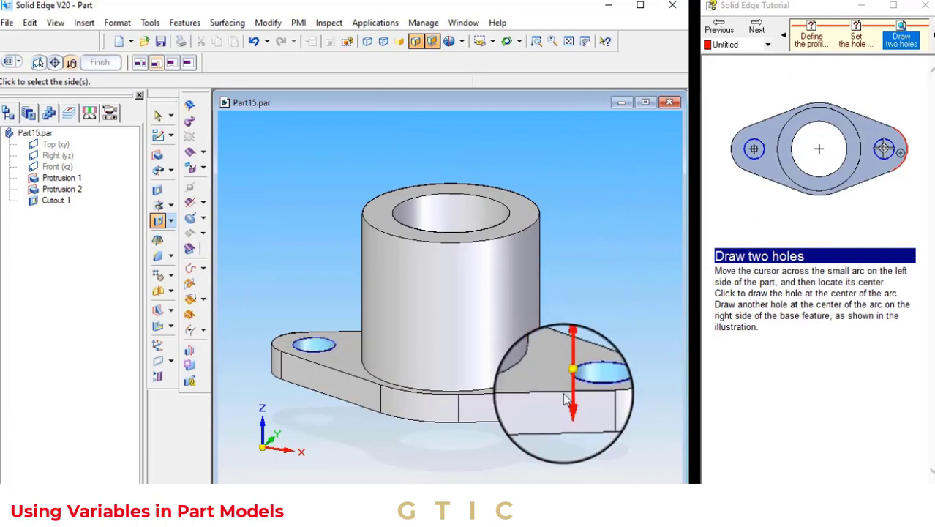
left_click(759, 28)
left_click(759, 29)
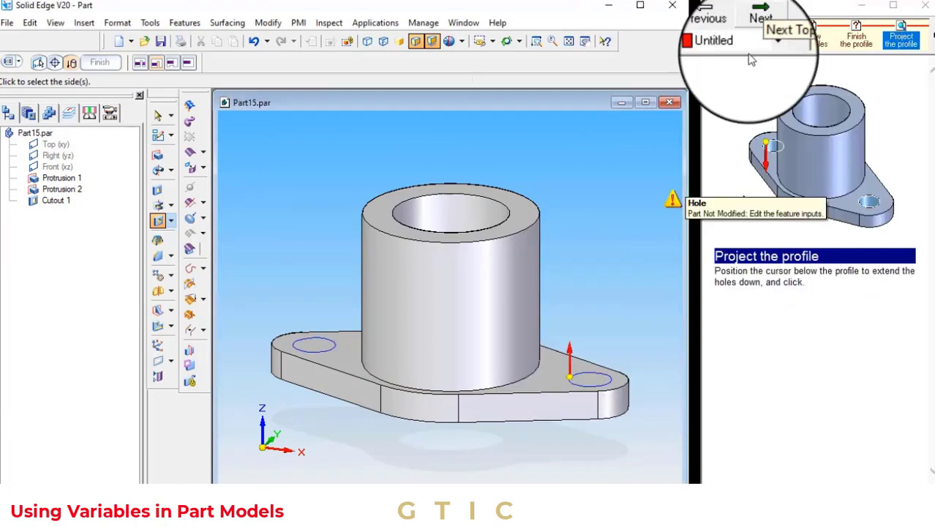
left_click(596, 426)
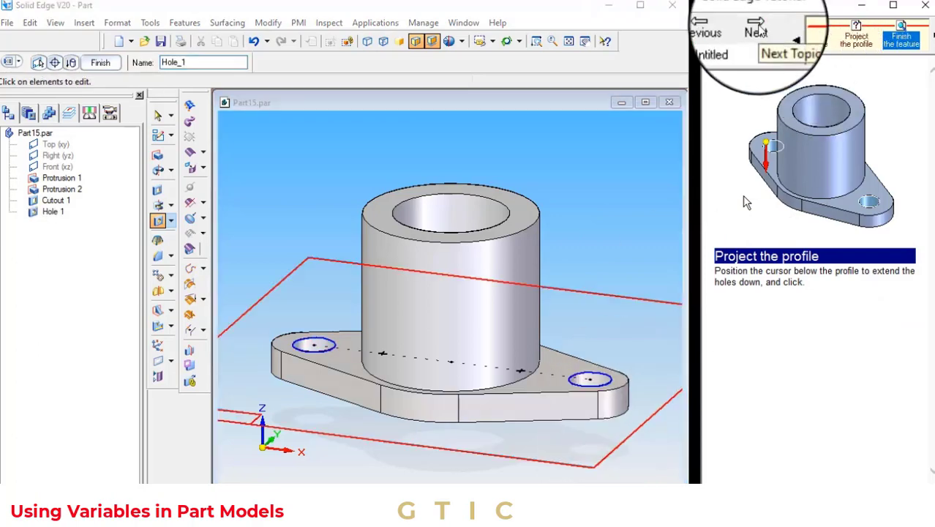
left_click(758, 29)
left_click(100, 62)
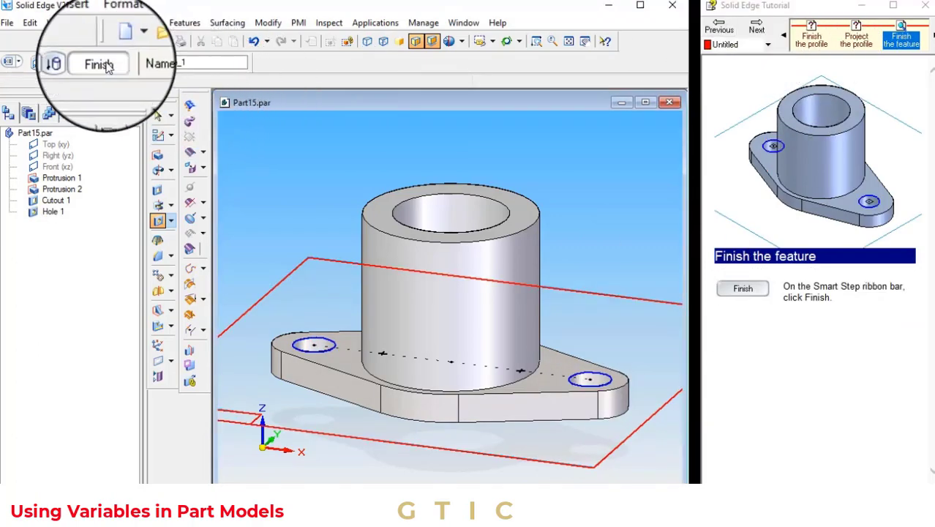
Save the part with the new holes
left_click(753, 29)
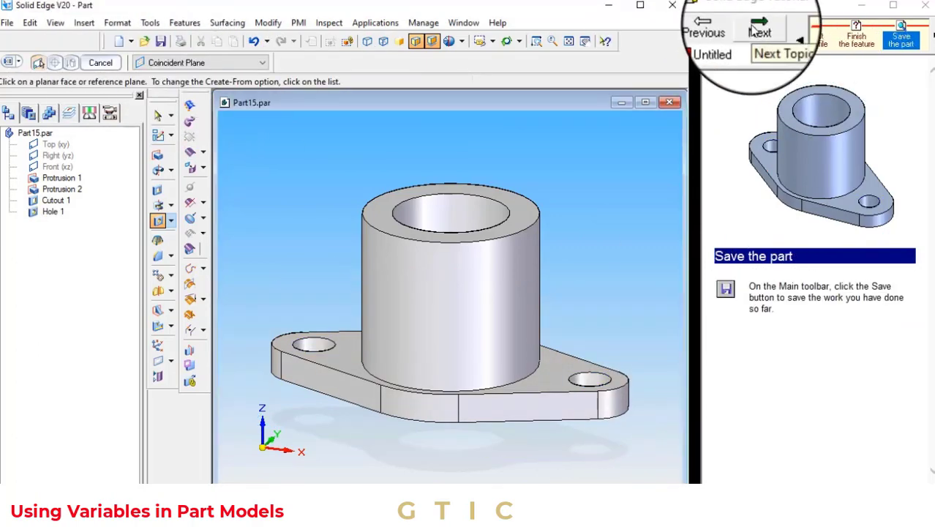
left_click(7, 23)
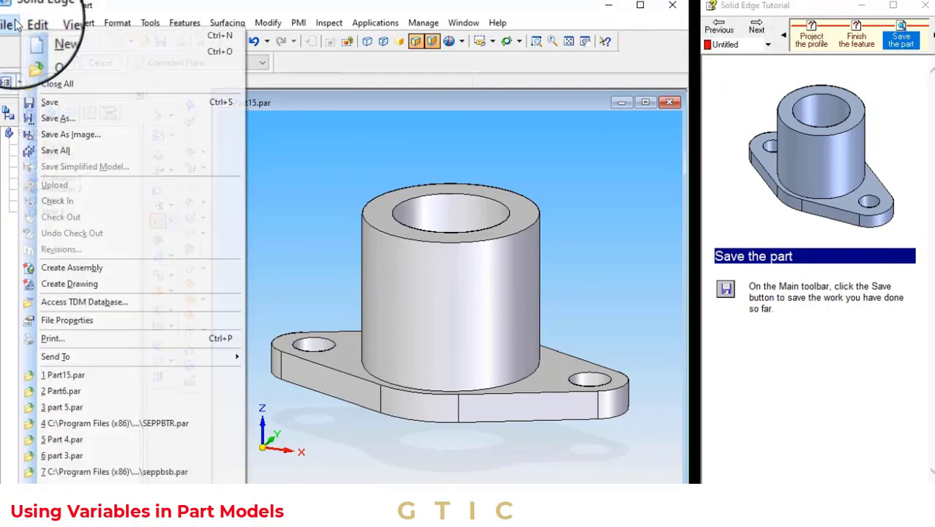
left_click(49, 102)
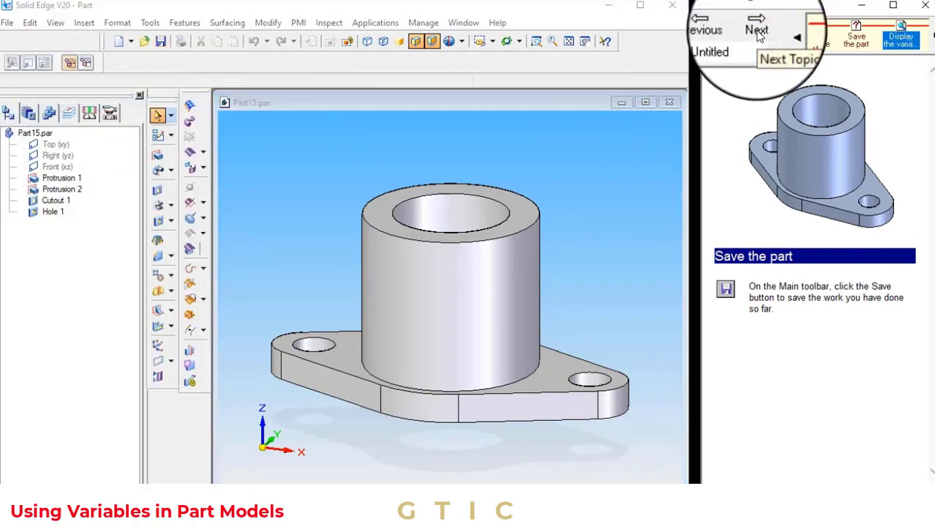
Open the Variable Table for the part
left_click(756, 32)
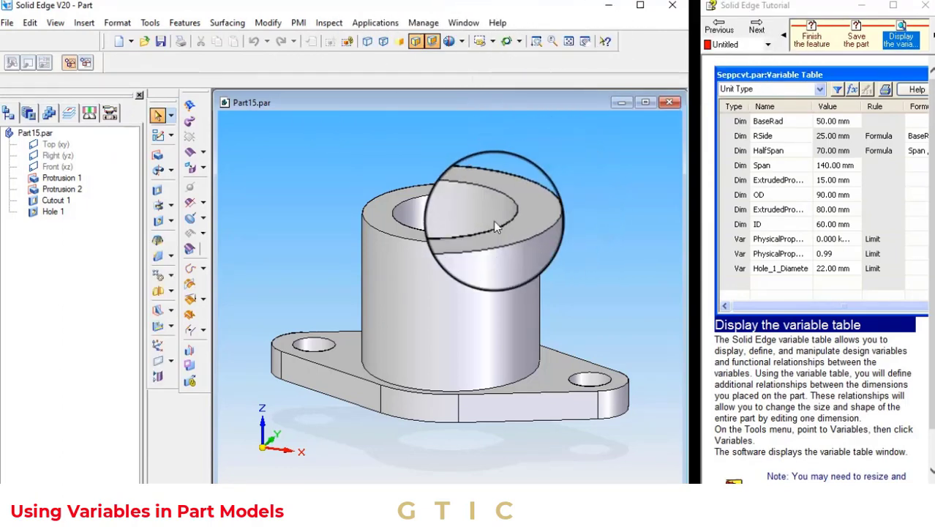
left_click(718, 30)
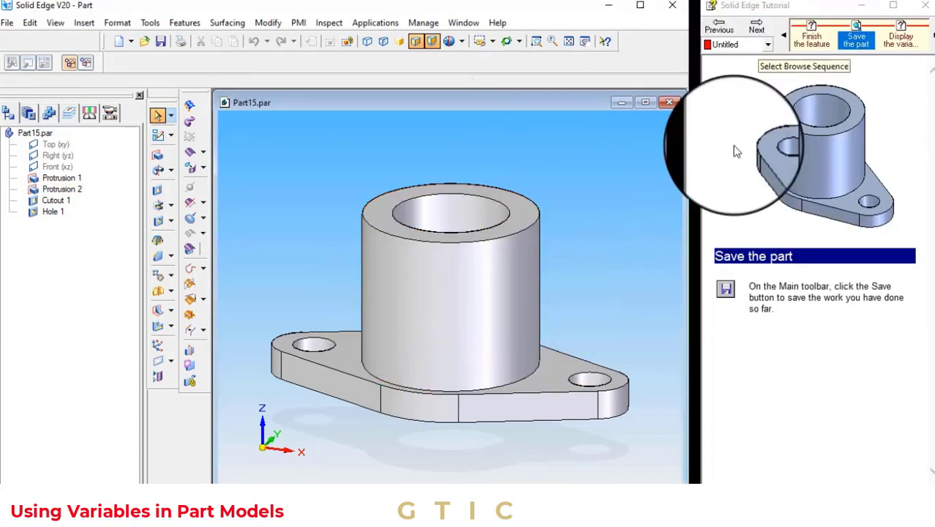
left_click(759, 34)
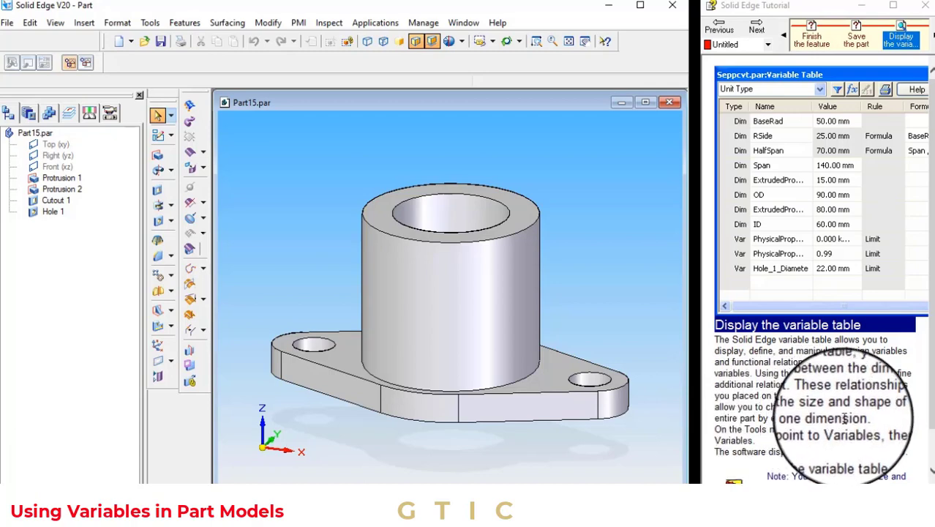
left_click(152, 27)
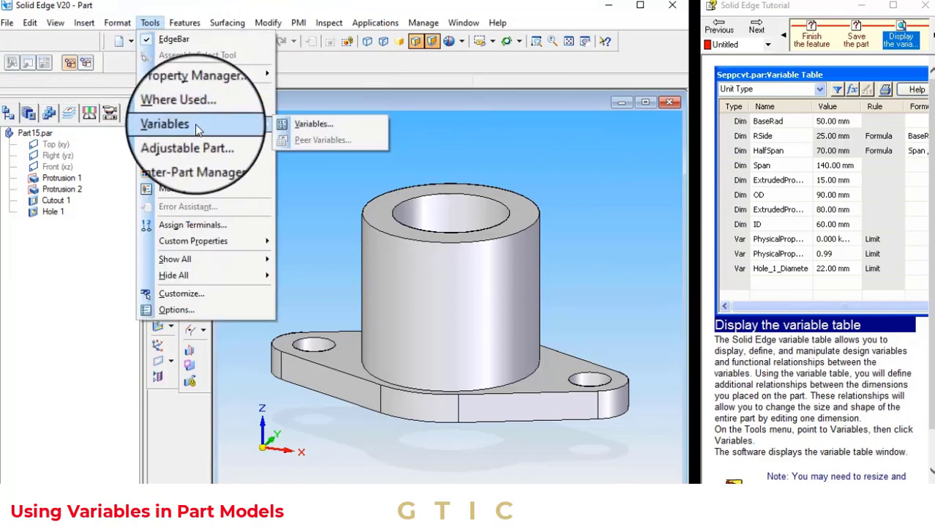
left_click(313, 124)
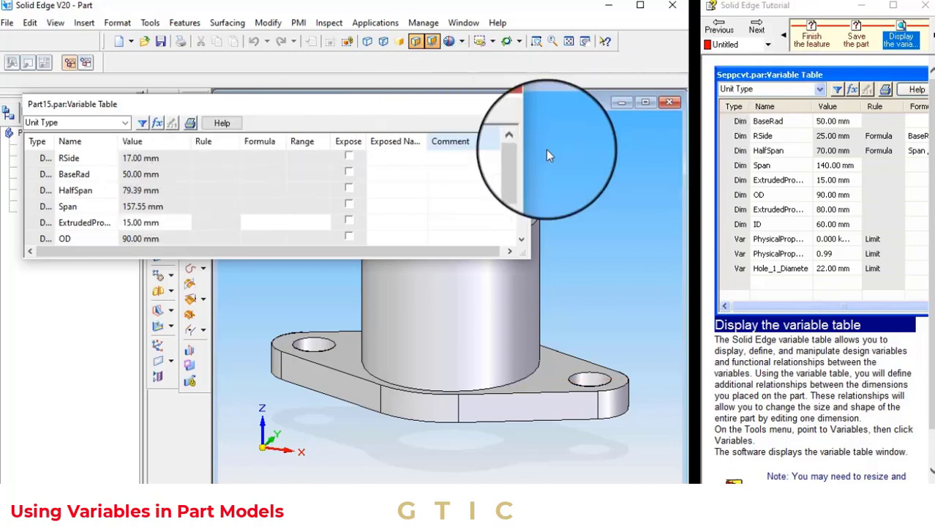
Page through the tutorial topics on the variable table while scrolling through the part's listed dimensions and variables
left_click(756, 29)
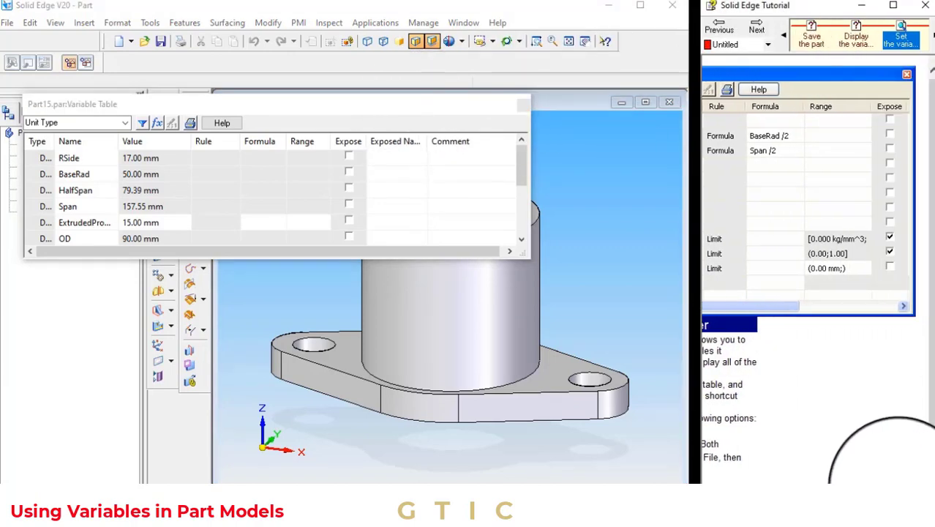
left_click_drag(896, 487, 808, 481)
scroll(339, 200, "down", 1)
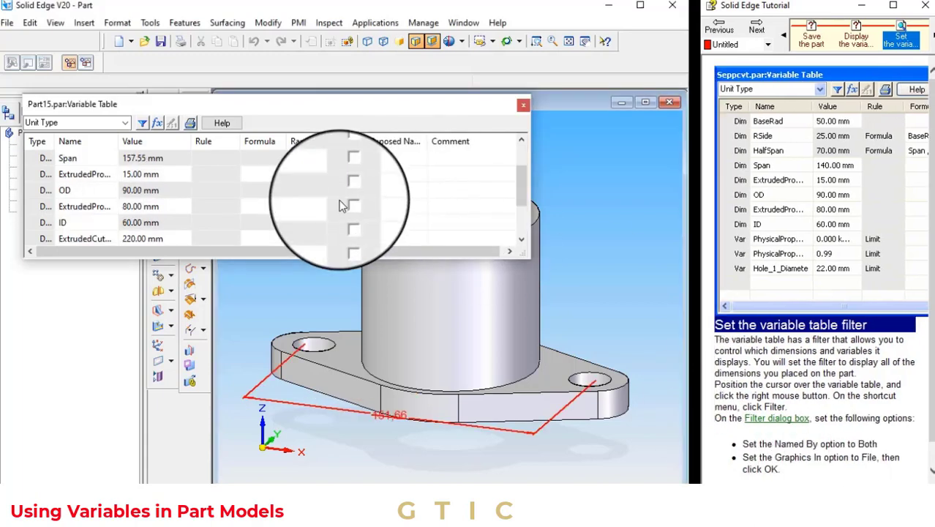
scroll(401, 213, "down", 1)
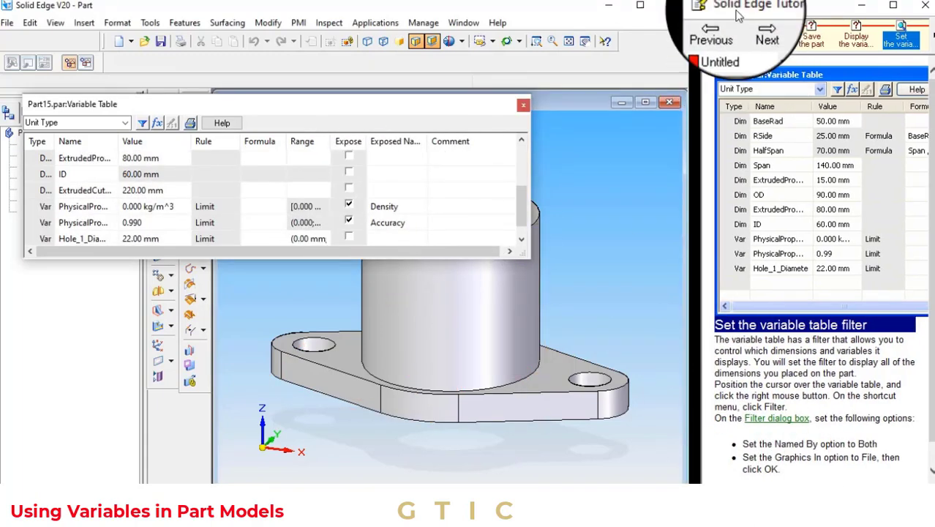
left_click(757, 31)
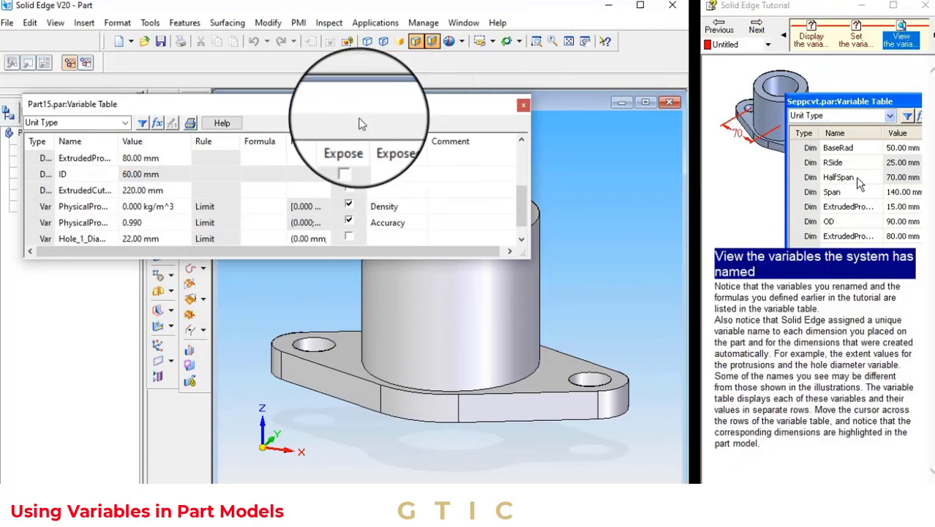
mouse_move(175, 185)
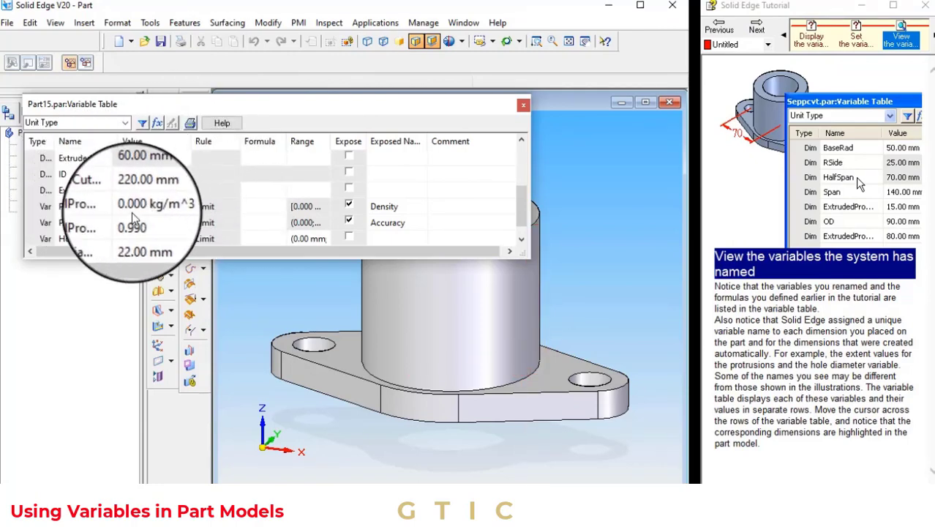
left_click(757, 30)
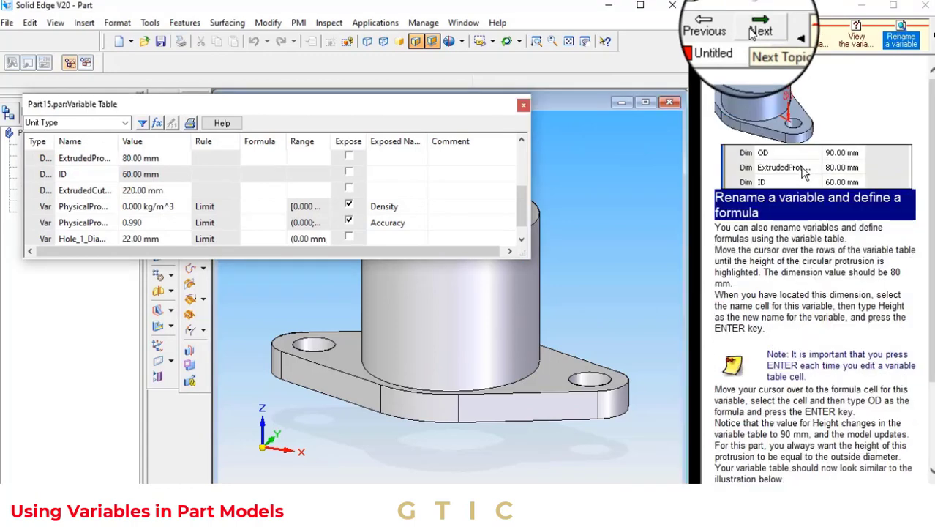
left_click(751, 32)
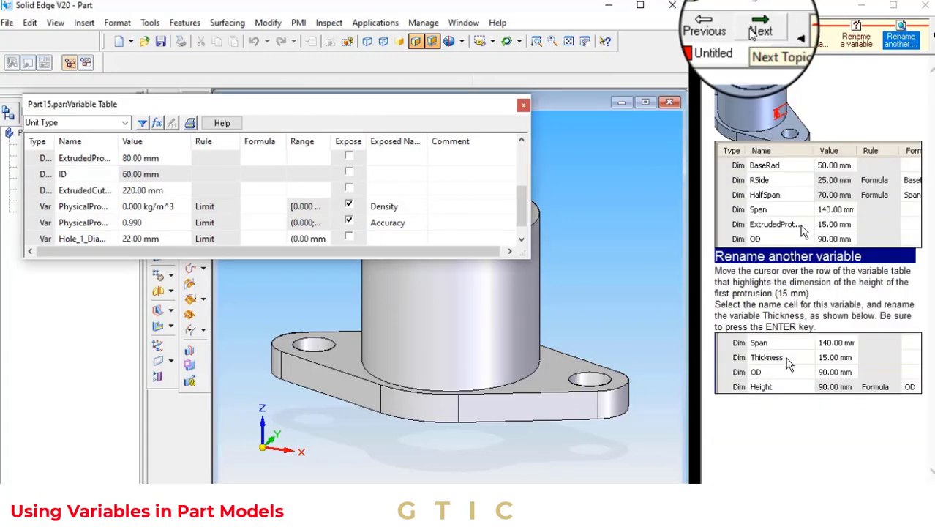
left_click(756, 33)
left_click(756, 32)
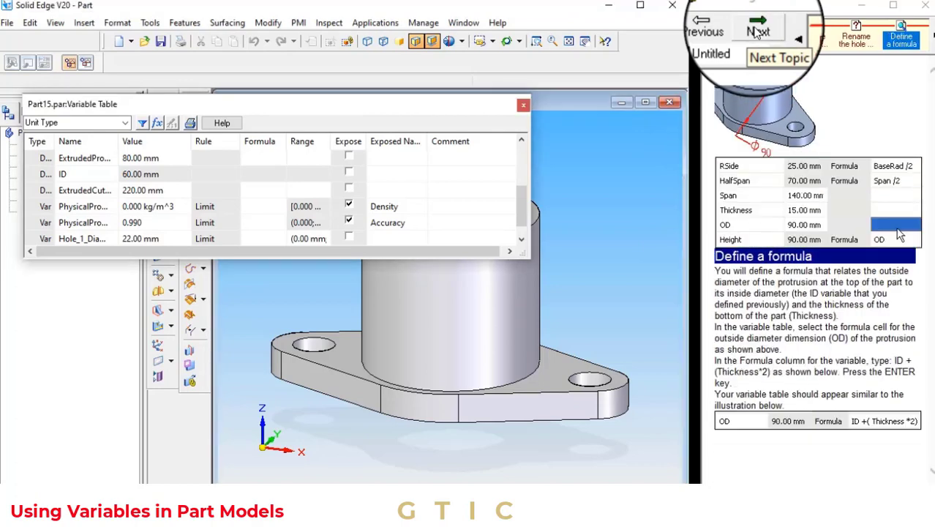
Expose the Hole_1_Diameter variable in the Variable Table
scroll(155, 176, "down", 1)
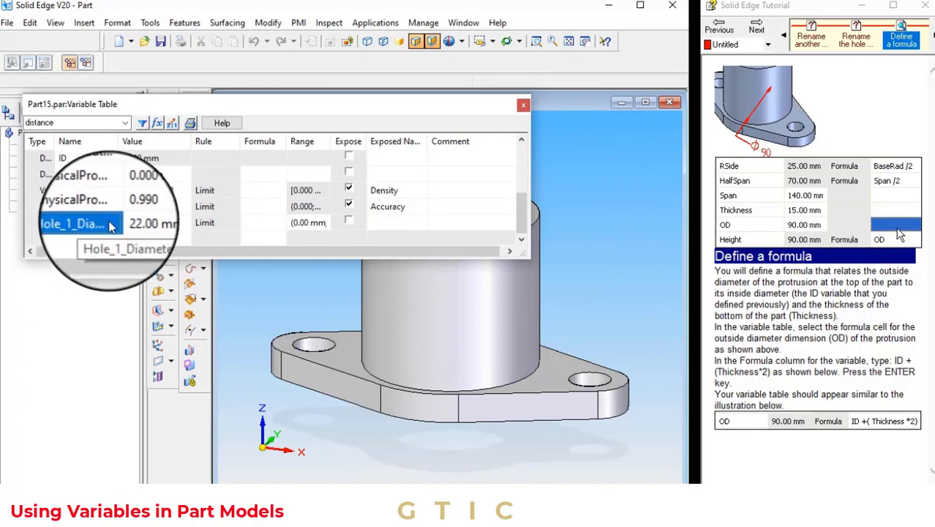
left_click(45, 225)
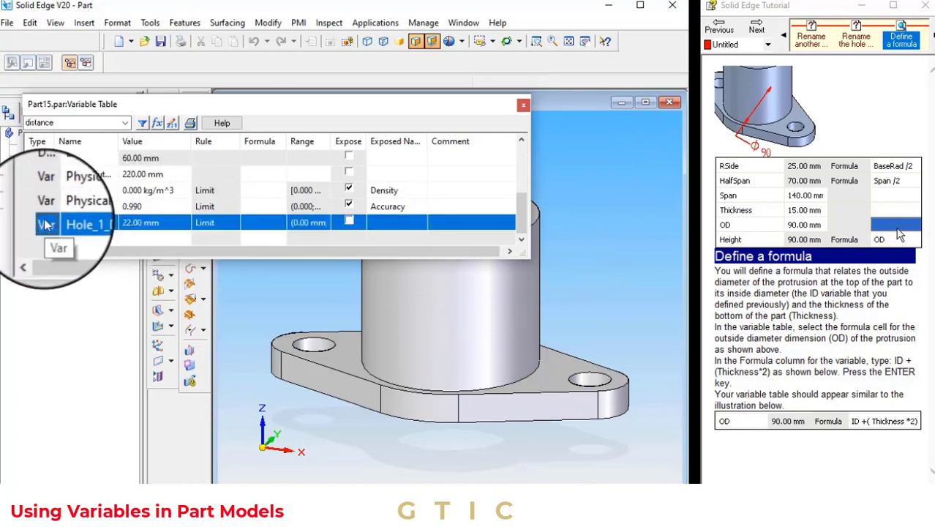
left_click(348, 221)
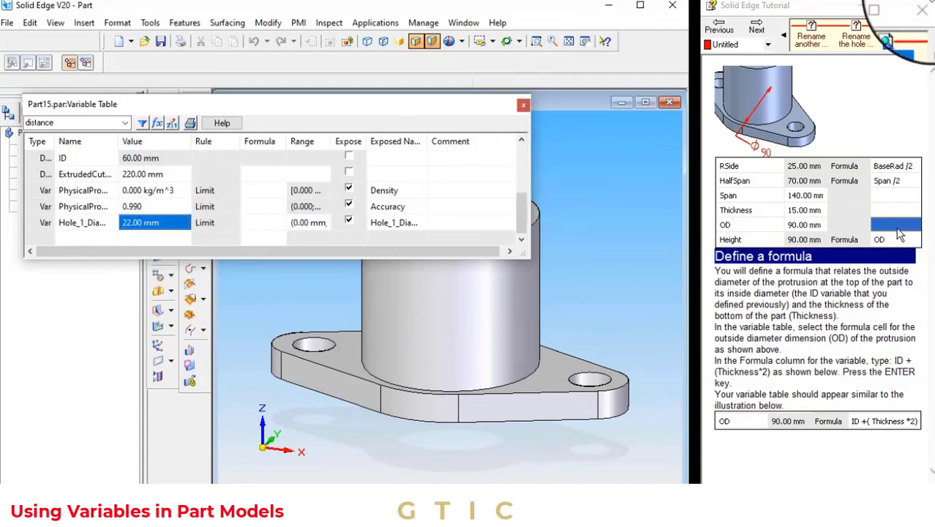
Advance the tutorial through the formula-definition and dimension-editing topics to the Variable Rule Editor instructions
left_click(761, 32)
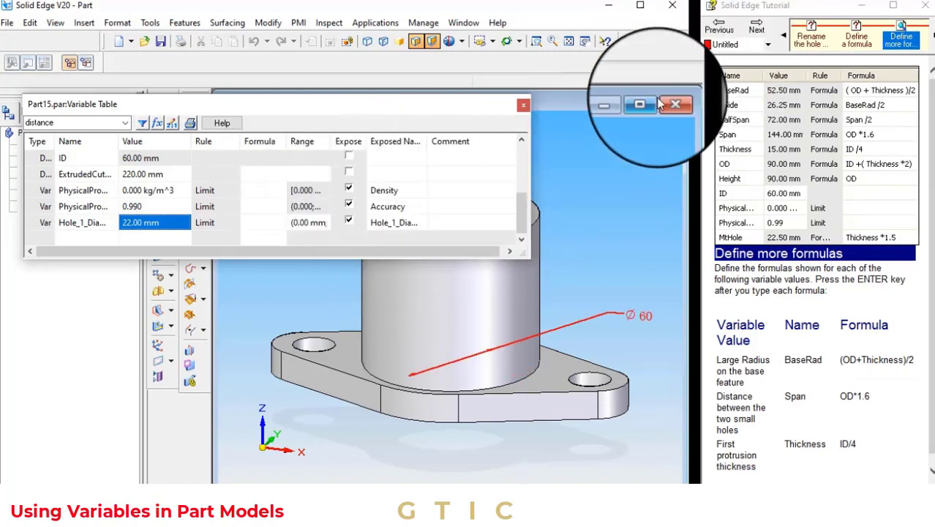
left_click(759, 32)
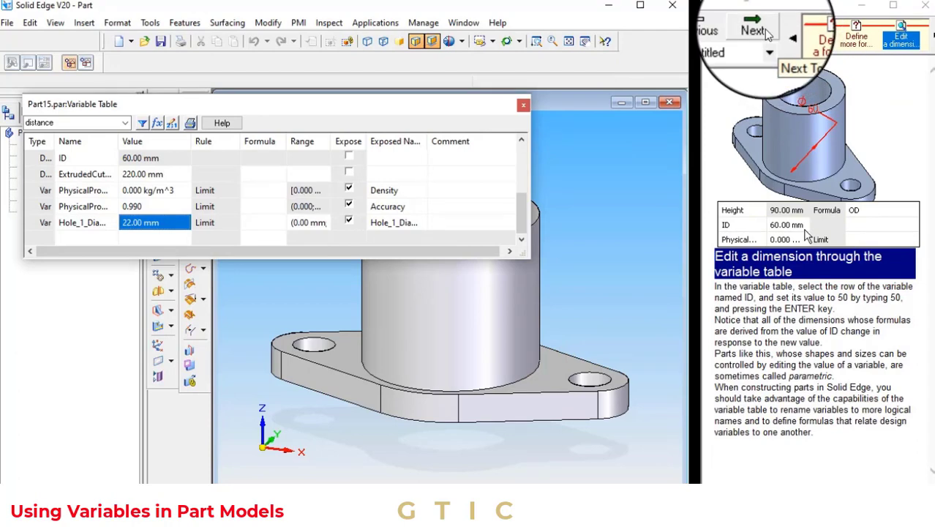
left_click(760, 32)
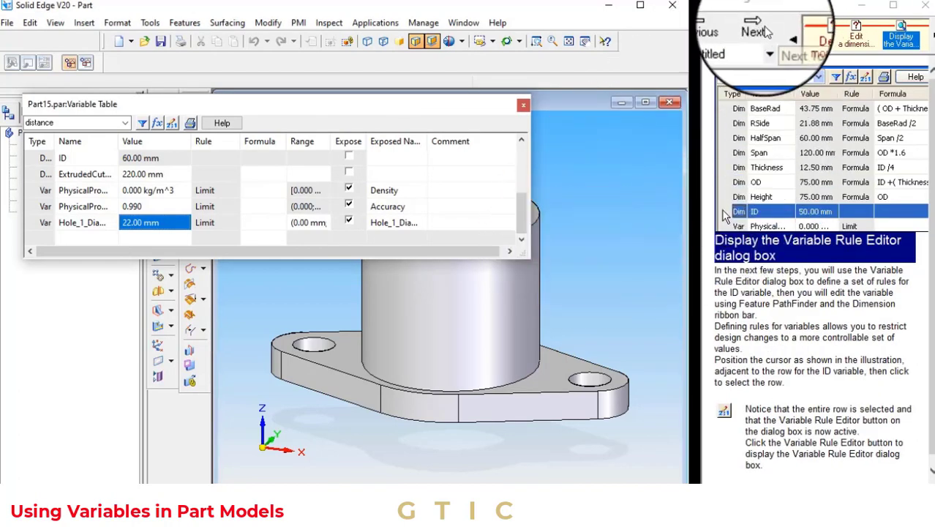